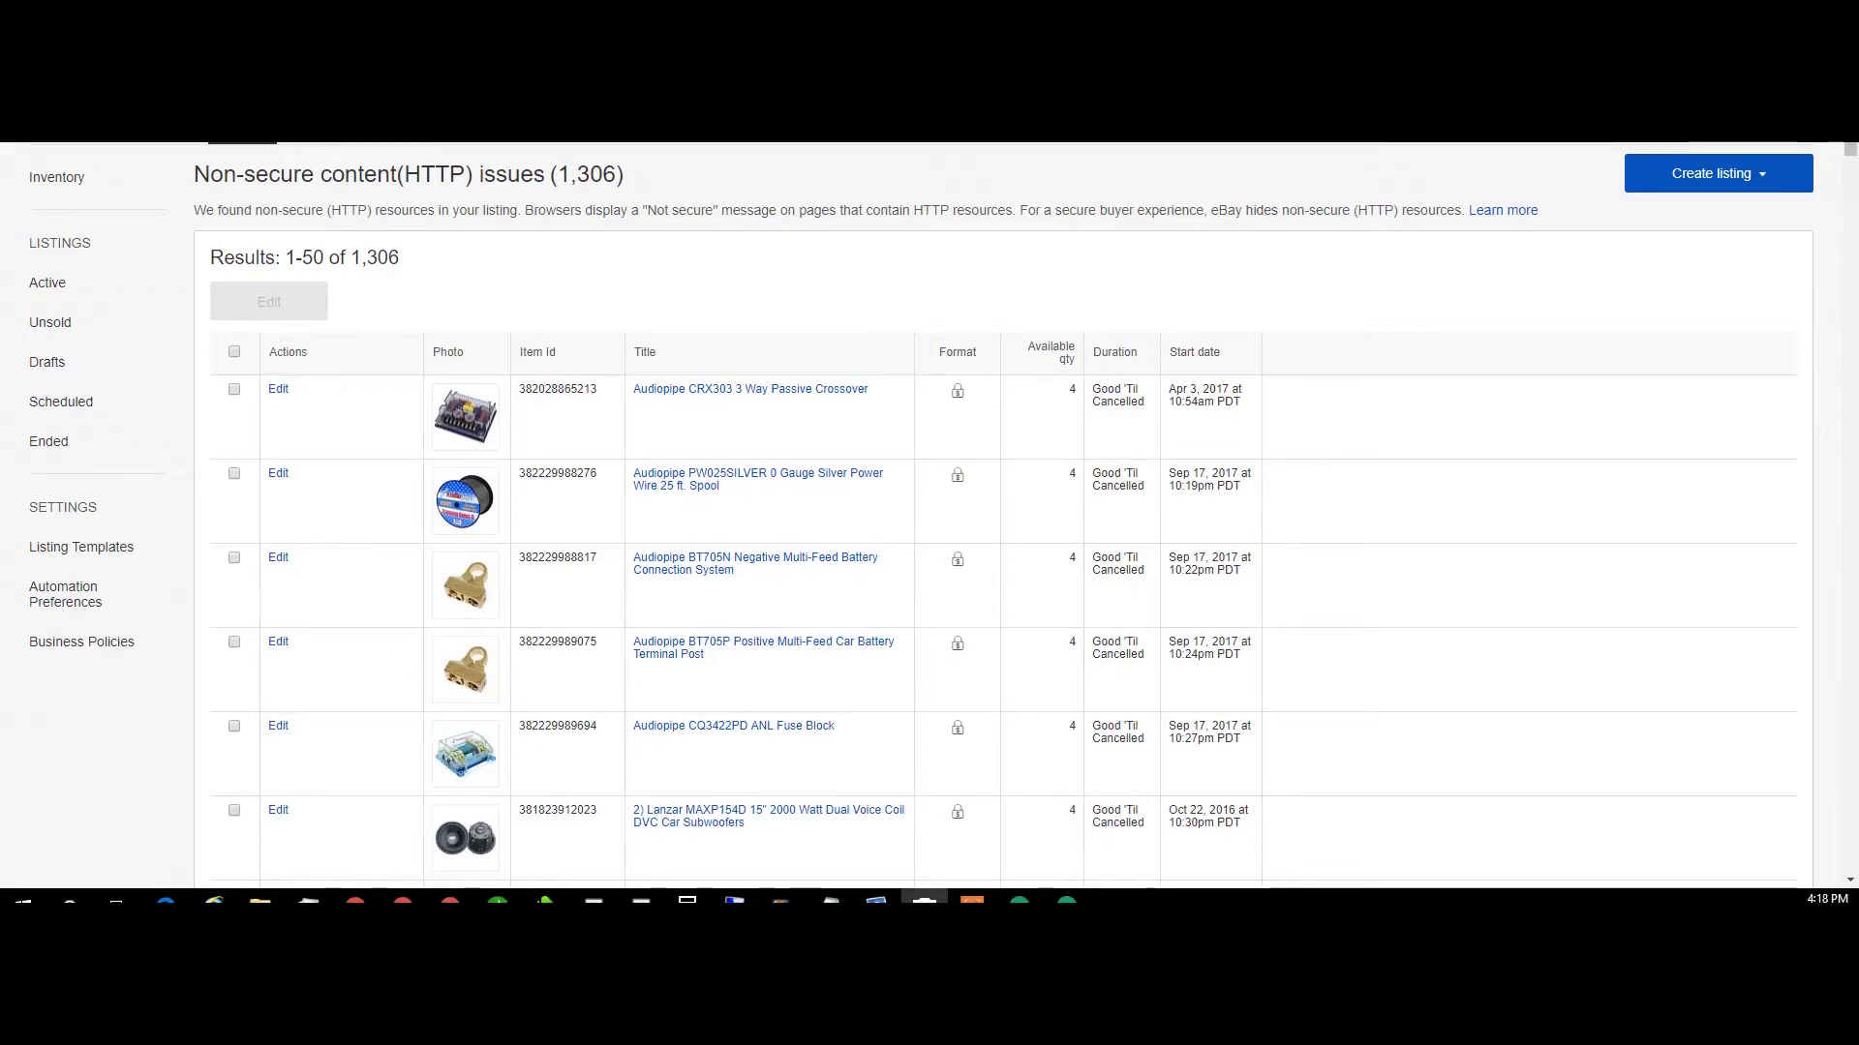
Switch from the 1,306 non-secure content issues to Google's 'Preventing Mixed Content' guide
mouse_move(422, 260)
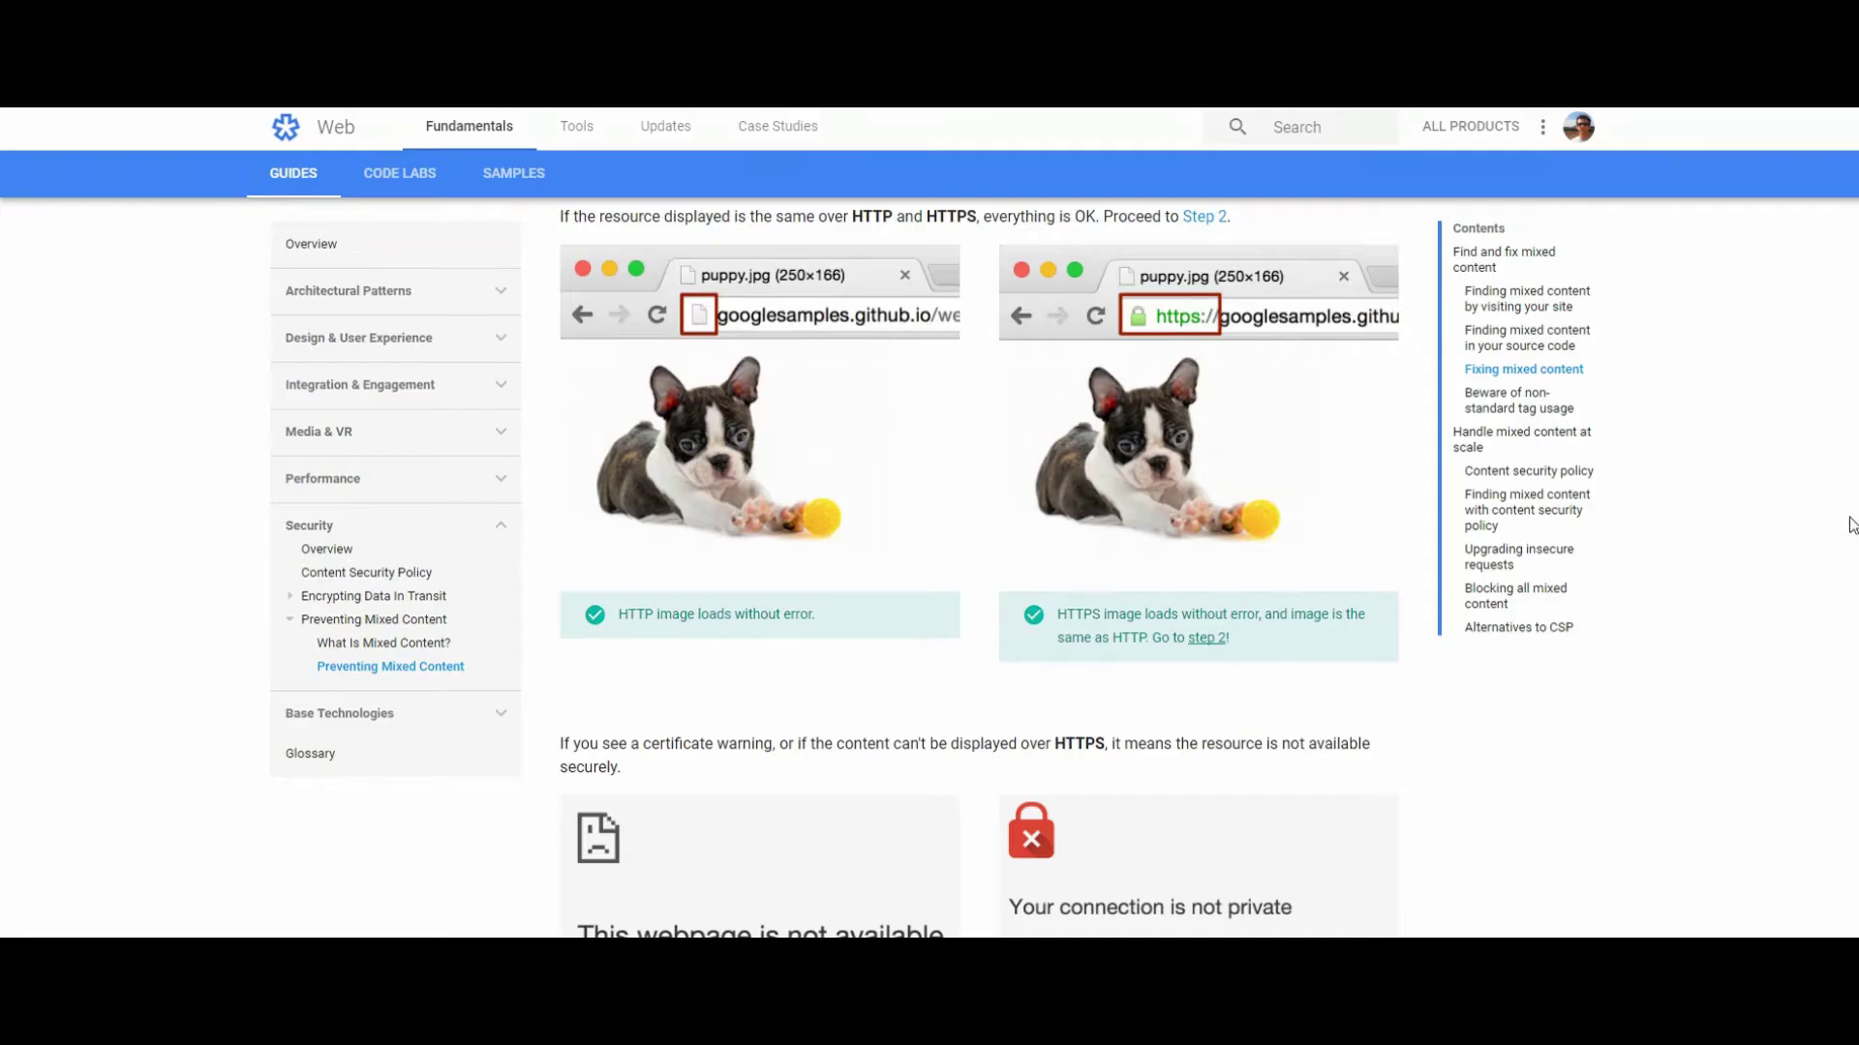
Scroll through the guide's 'Fixing mixed content' section
scroll(979, 567, down, 1)
scroll(979, 567, up, 1)
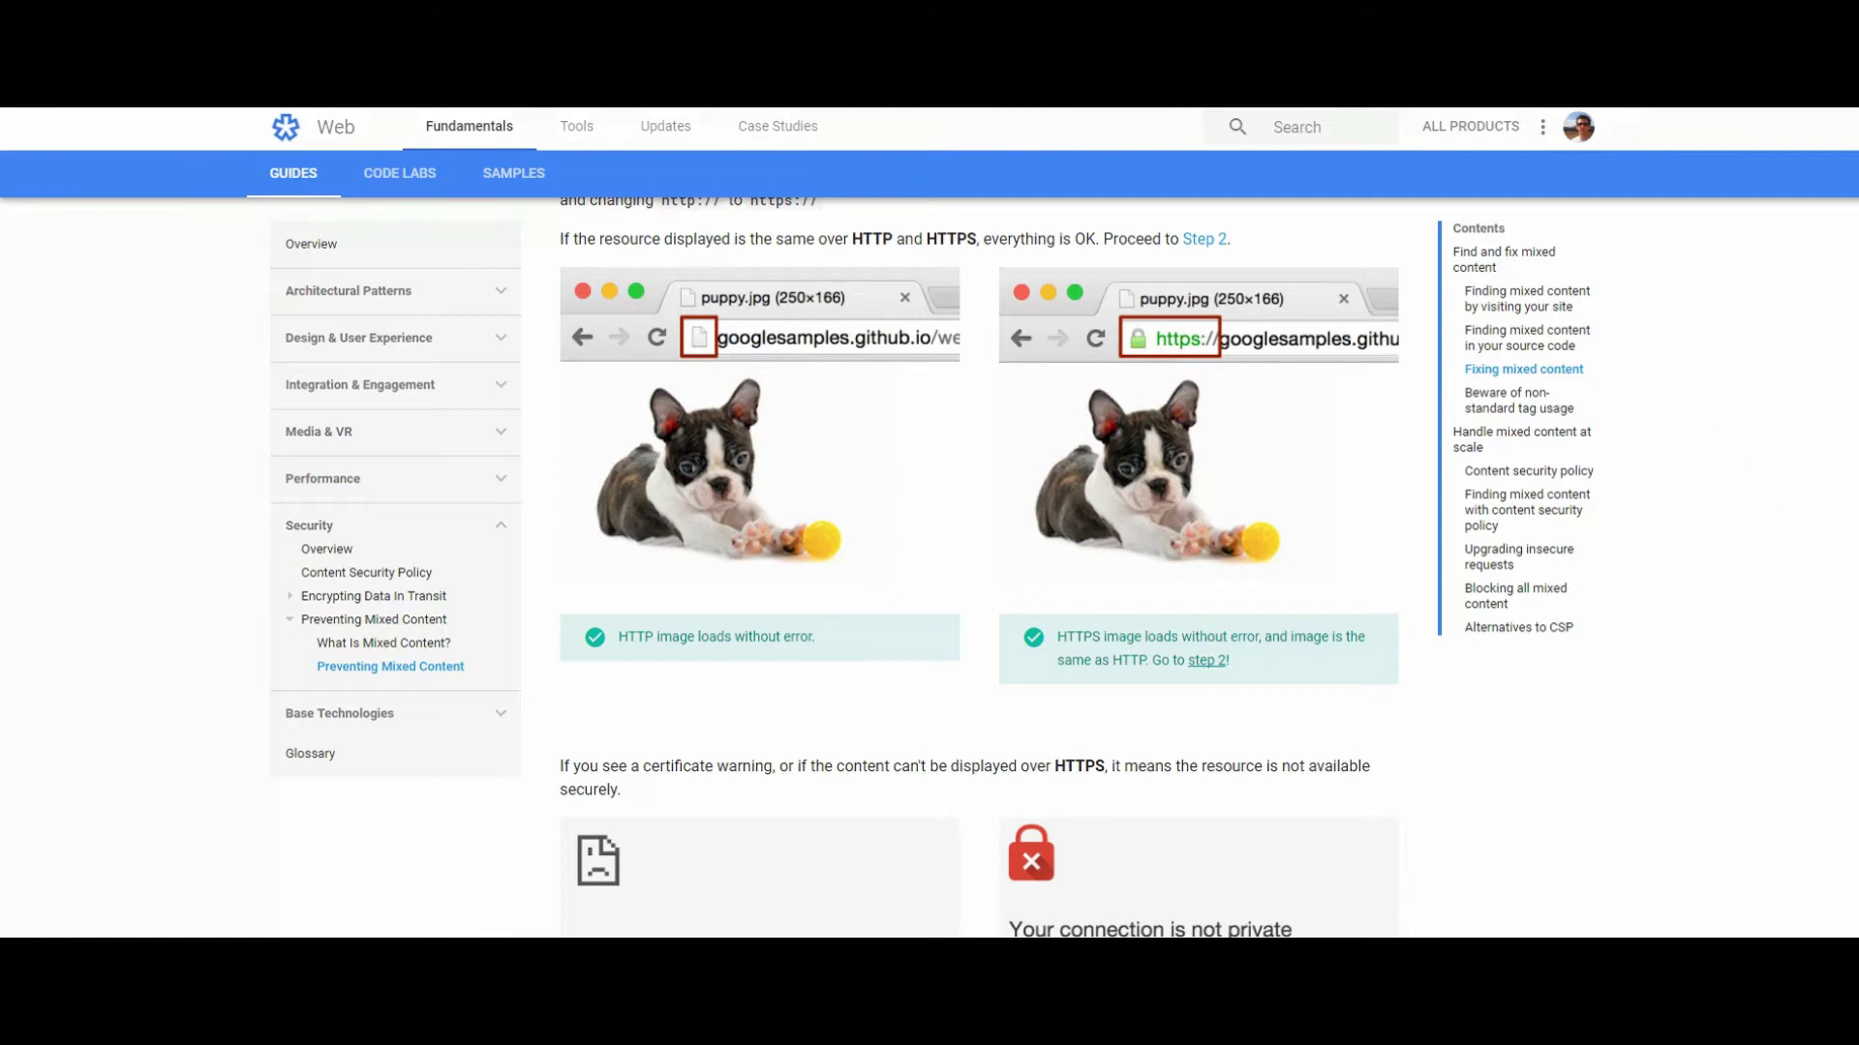
scroll(980, 568, down, 1)
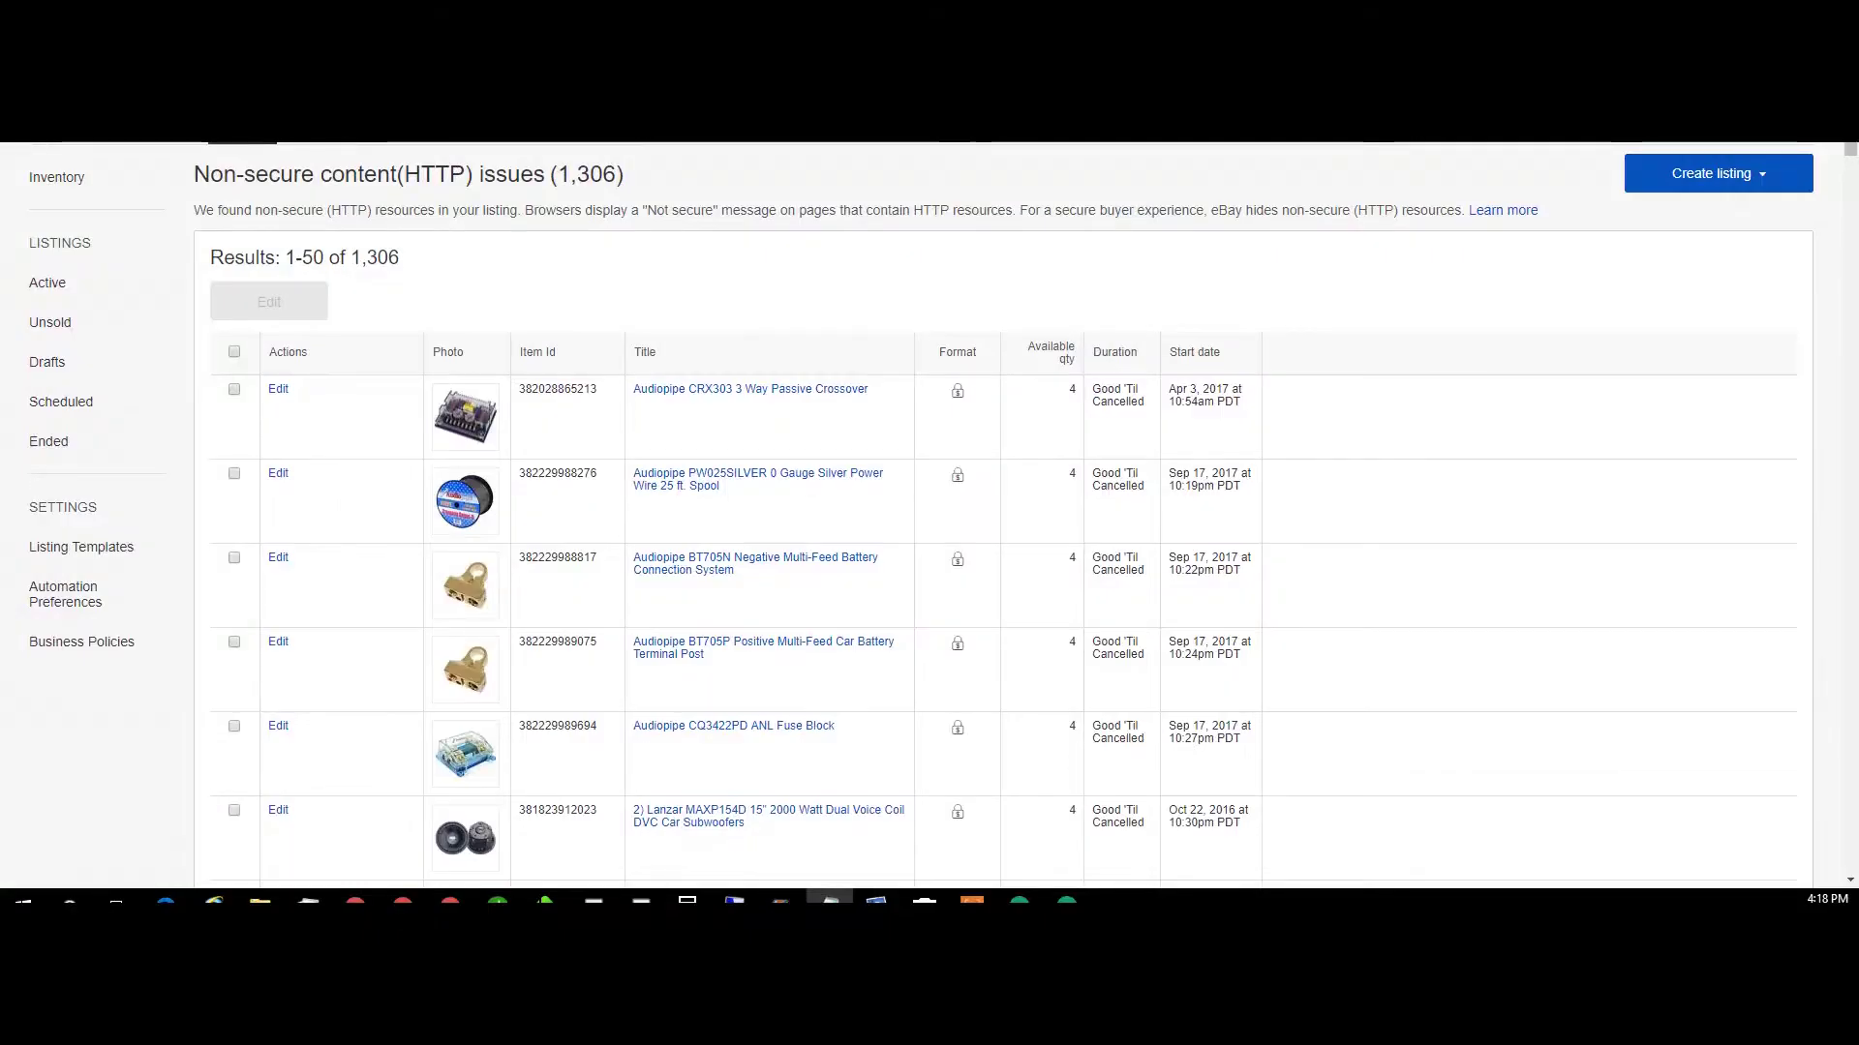
Bring up the Notepad note with the eBay http-content URL, then minimize it
key(alt+Tab)
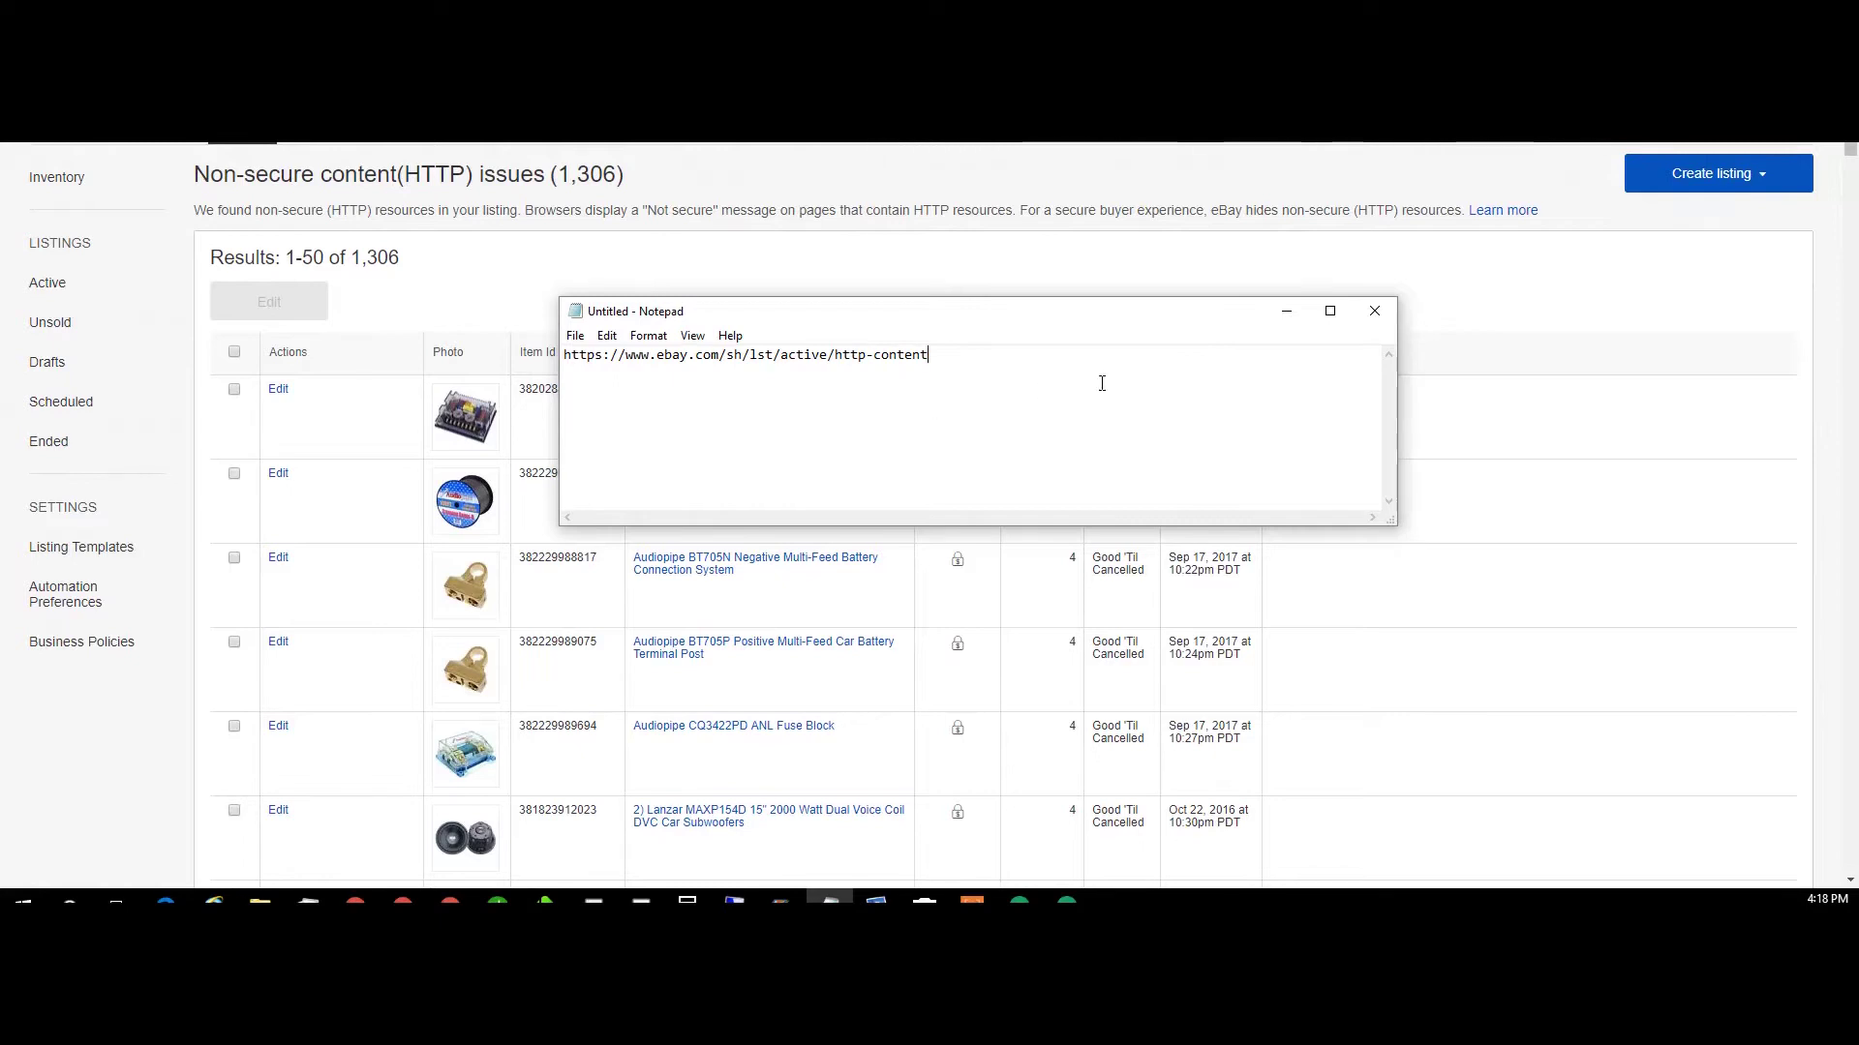
click(1287, 316)
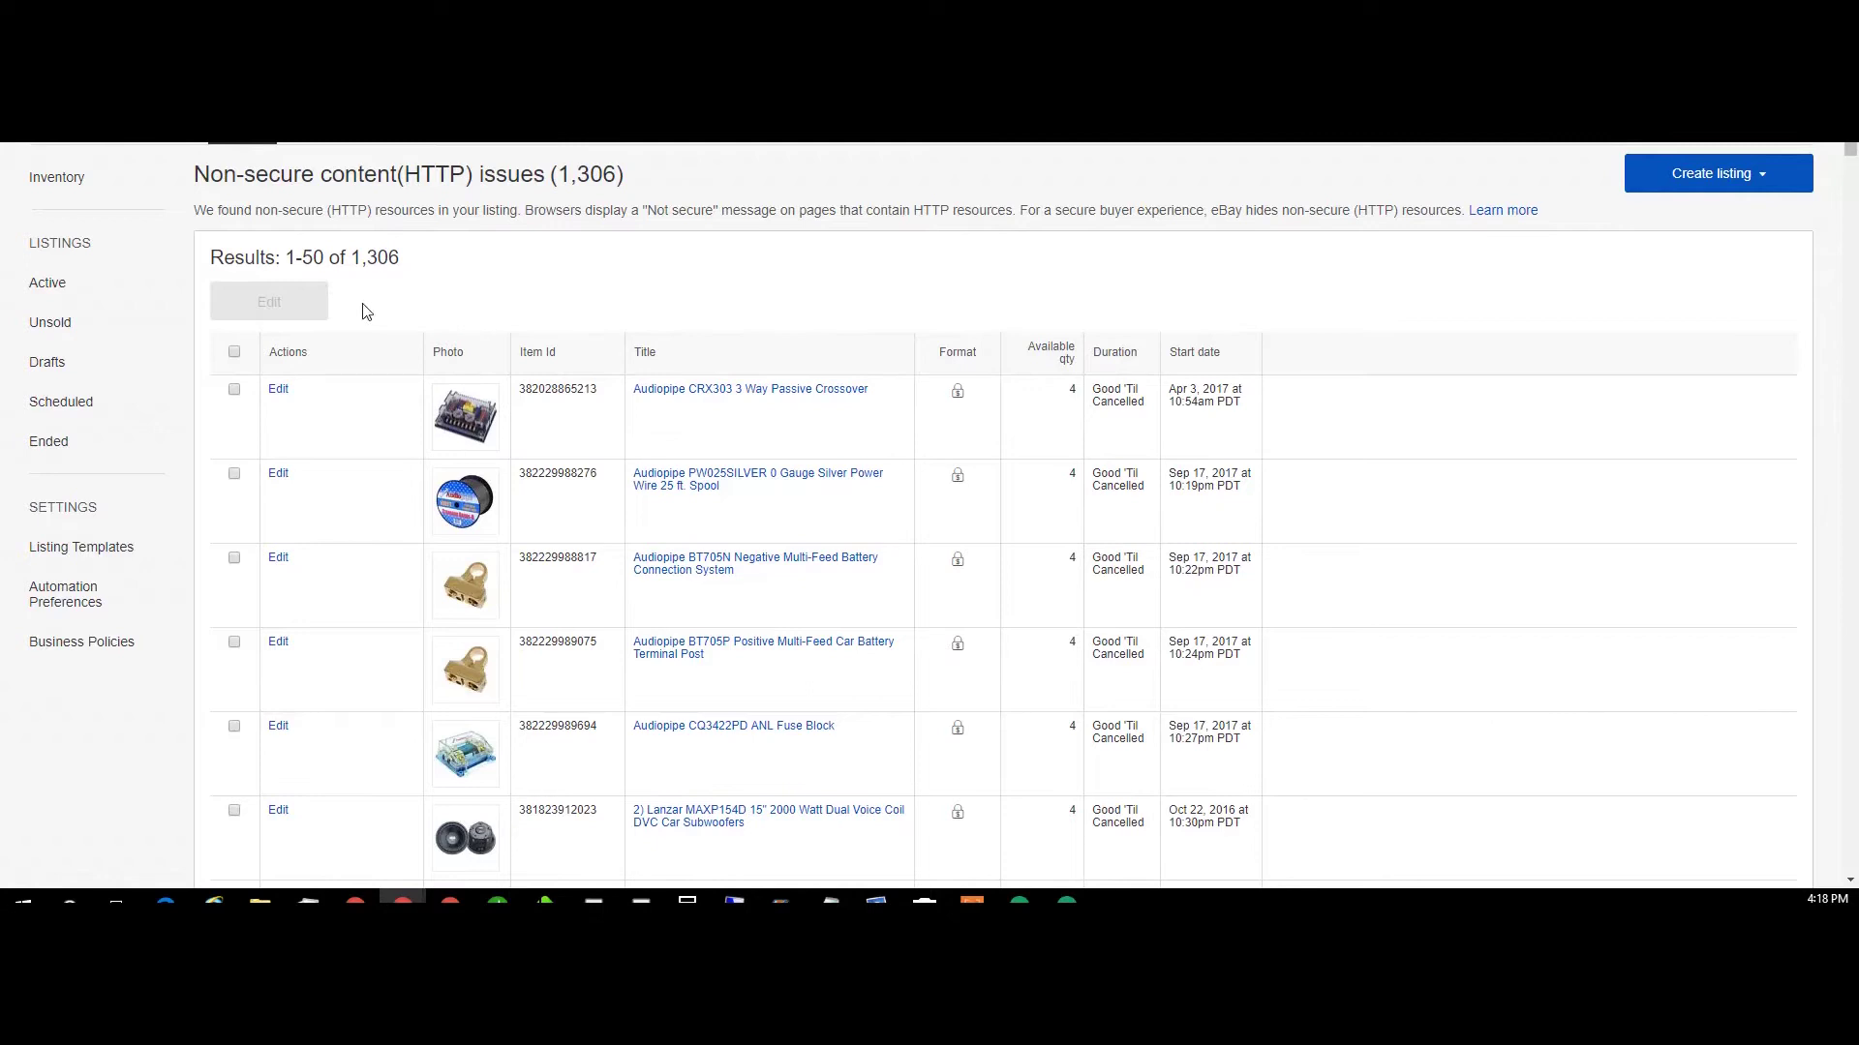
Show 200 non-secure listings per page, select all 200, and open them for bulk editing
drag(400, 260, 350, 263)
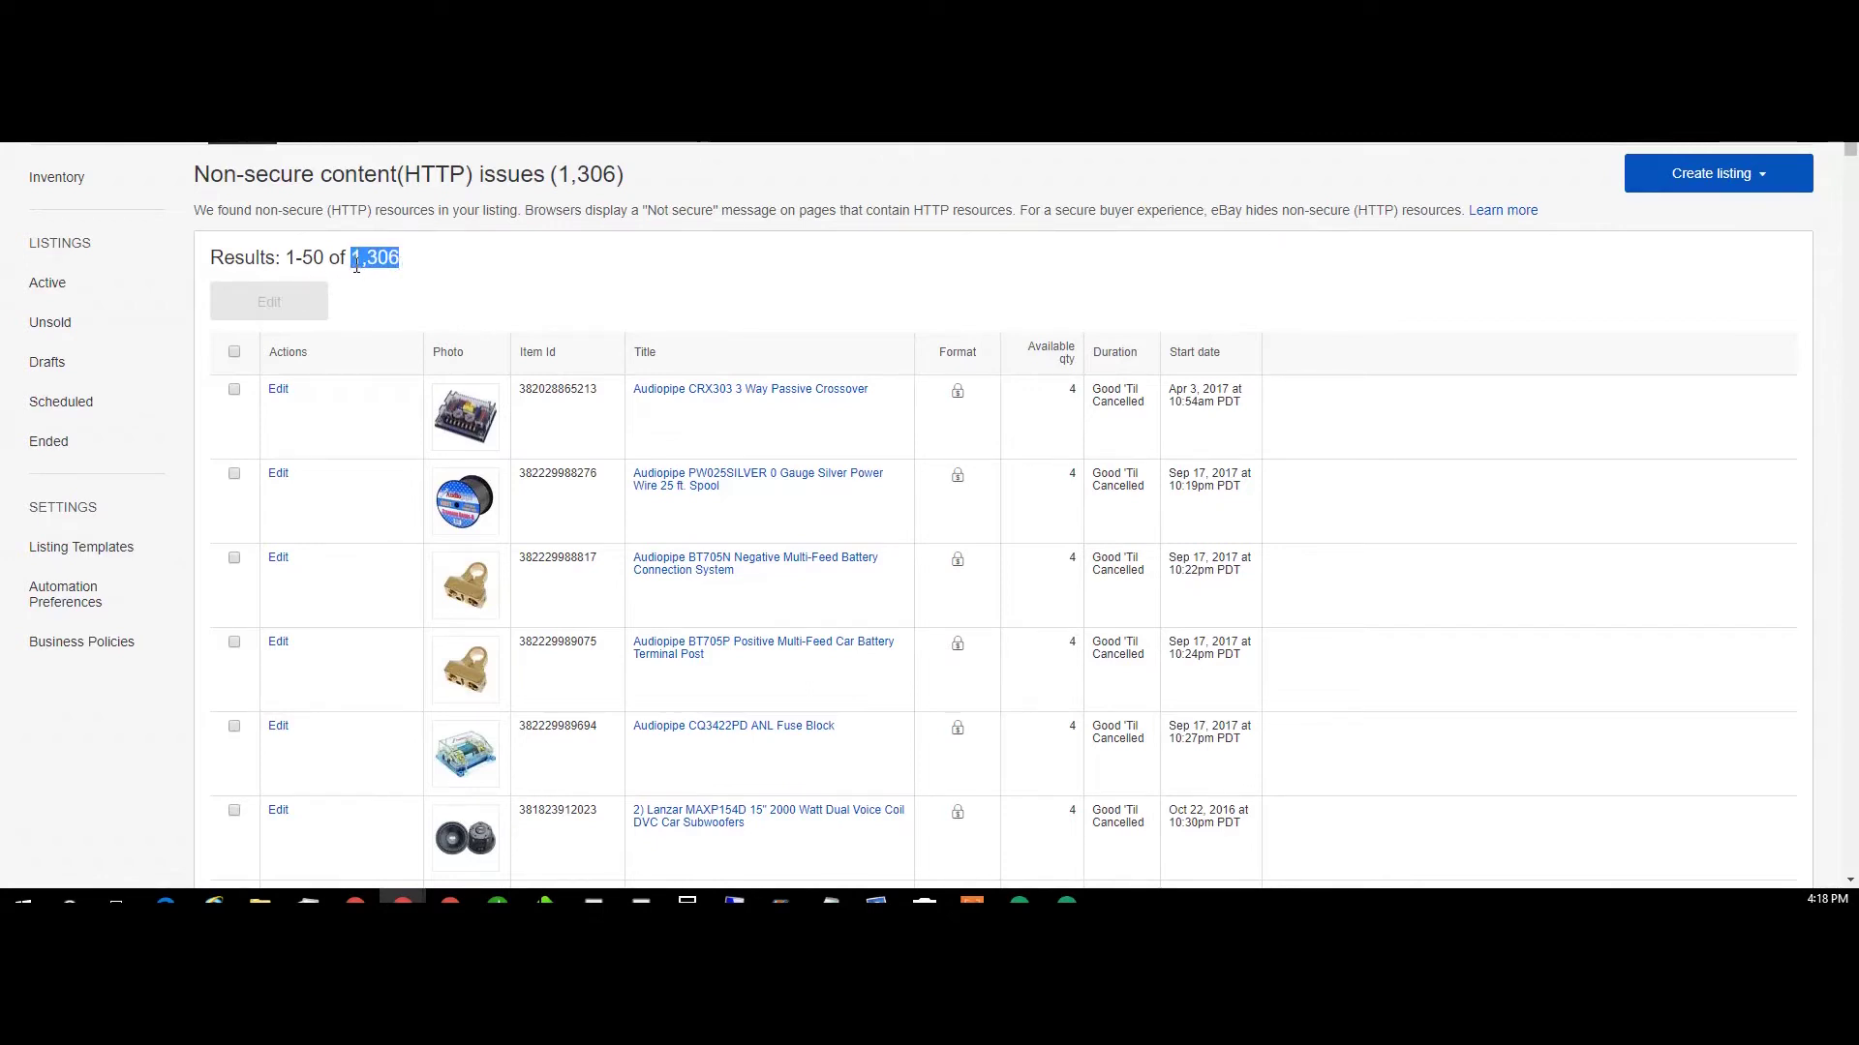
click(578, 284)
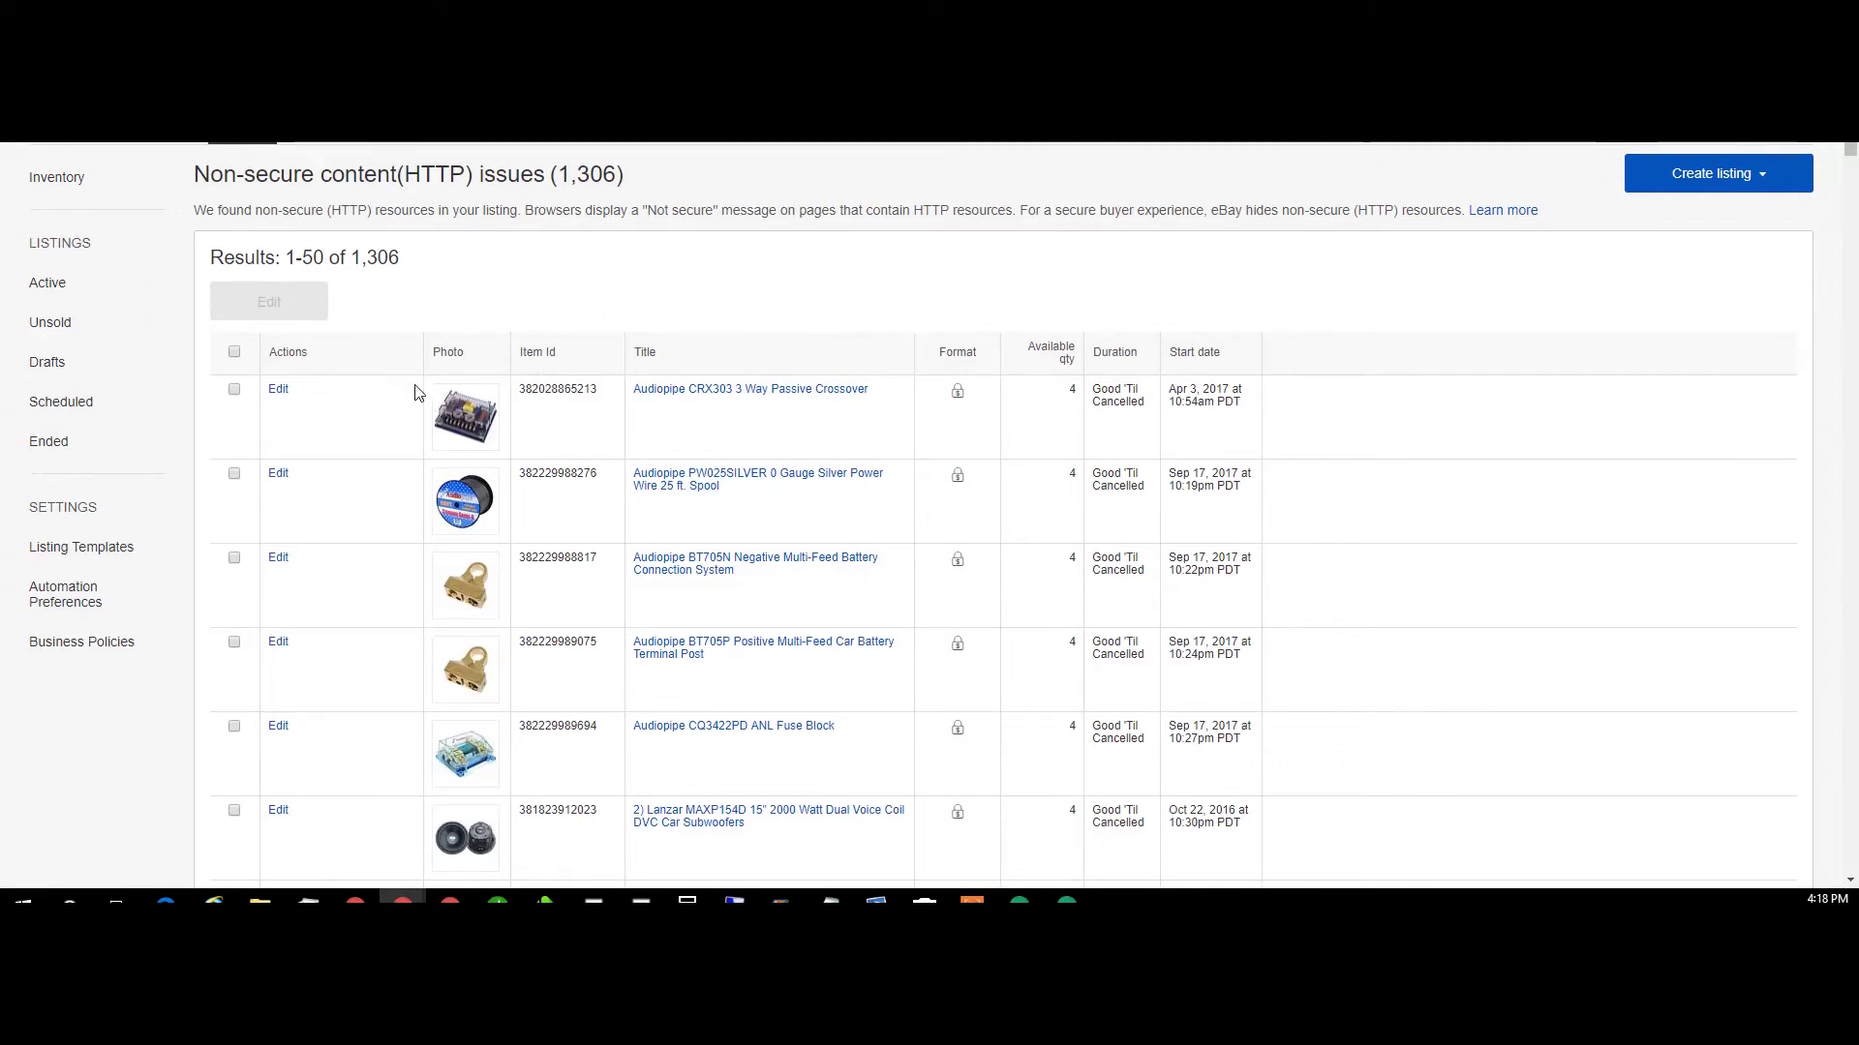
click(235, 353)
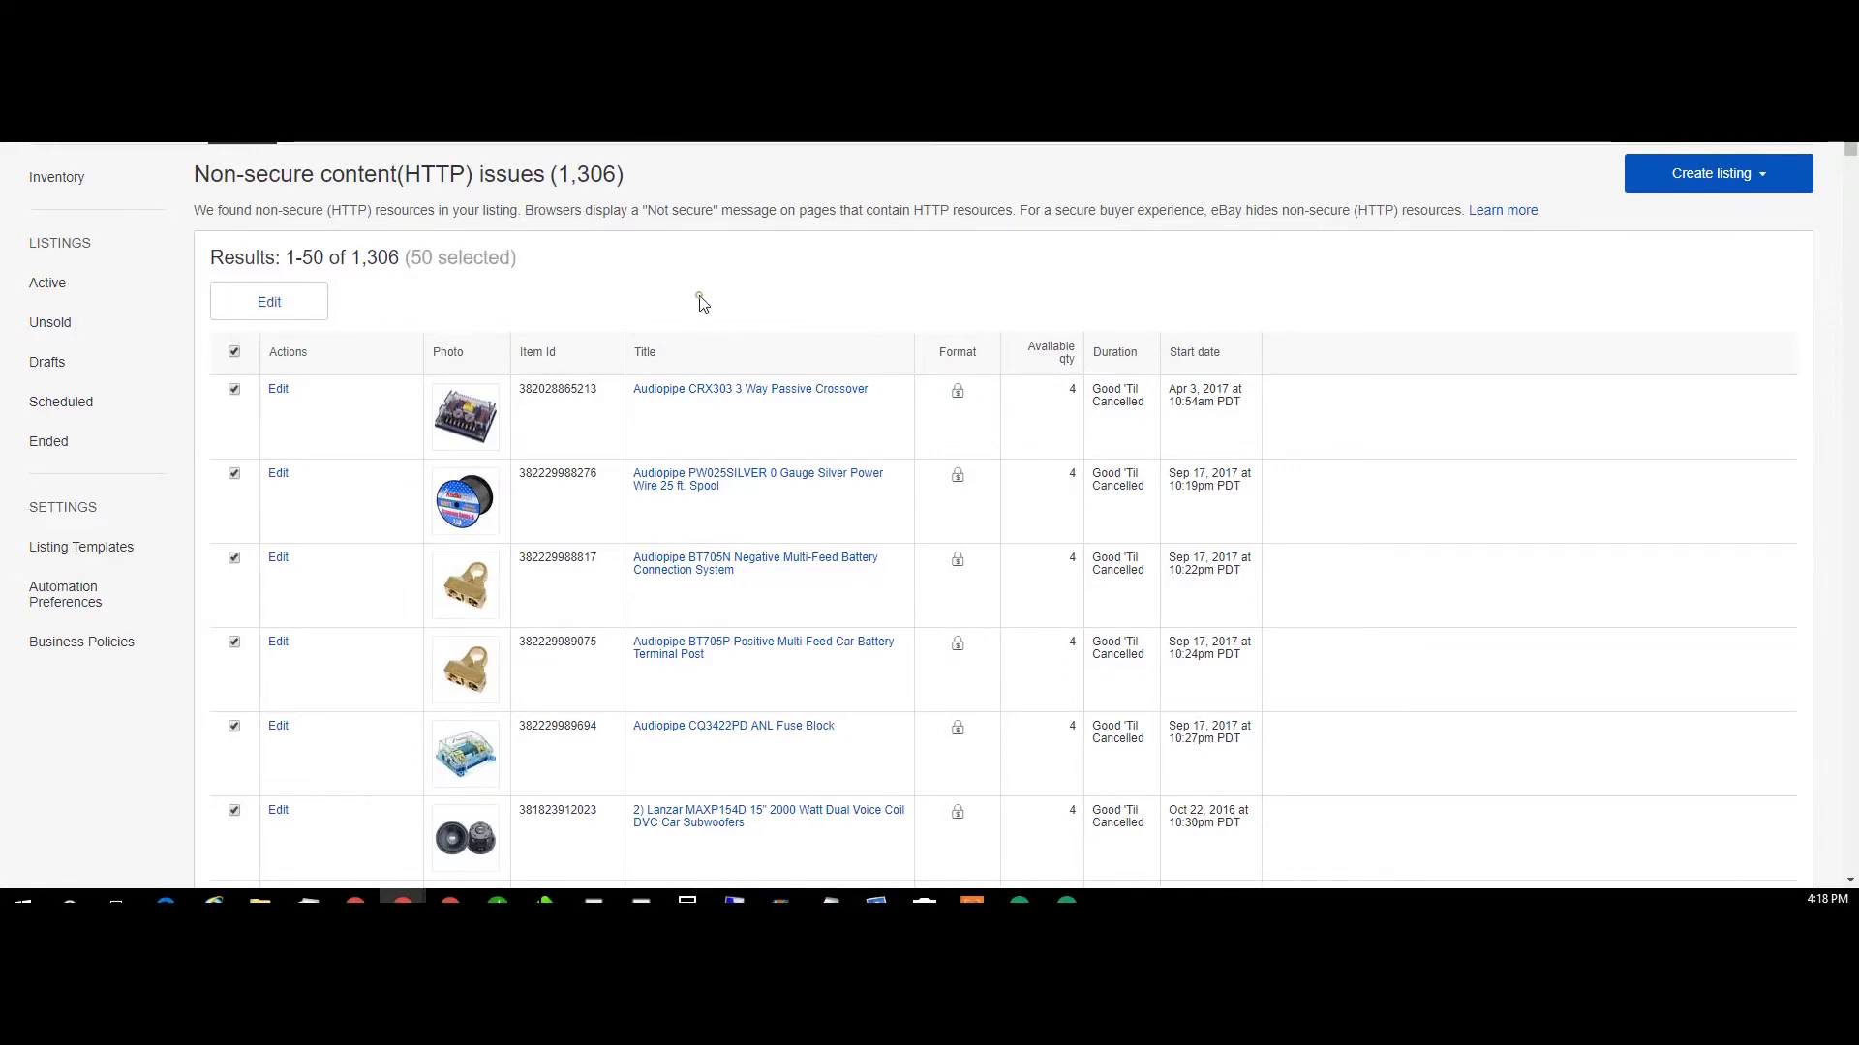
key(End)
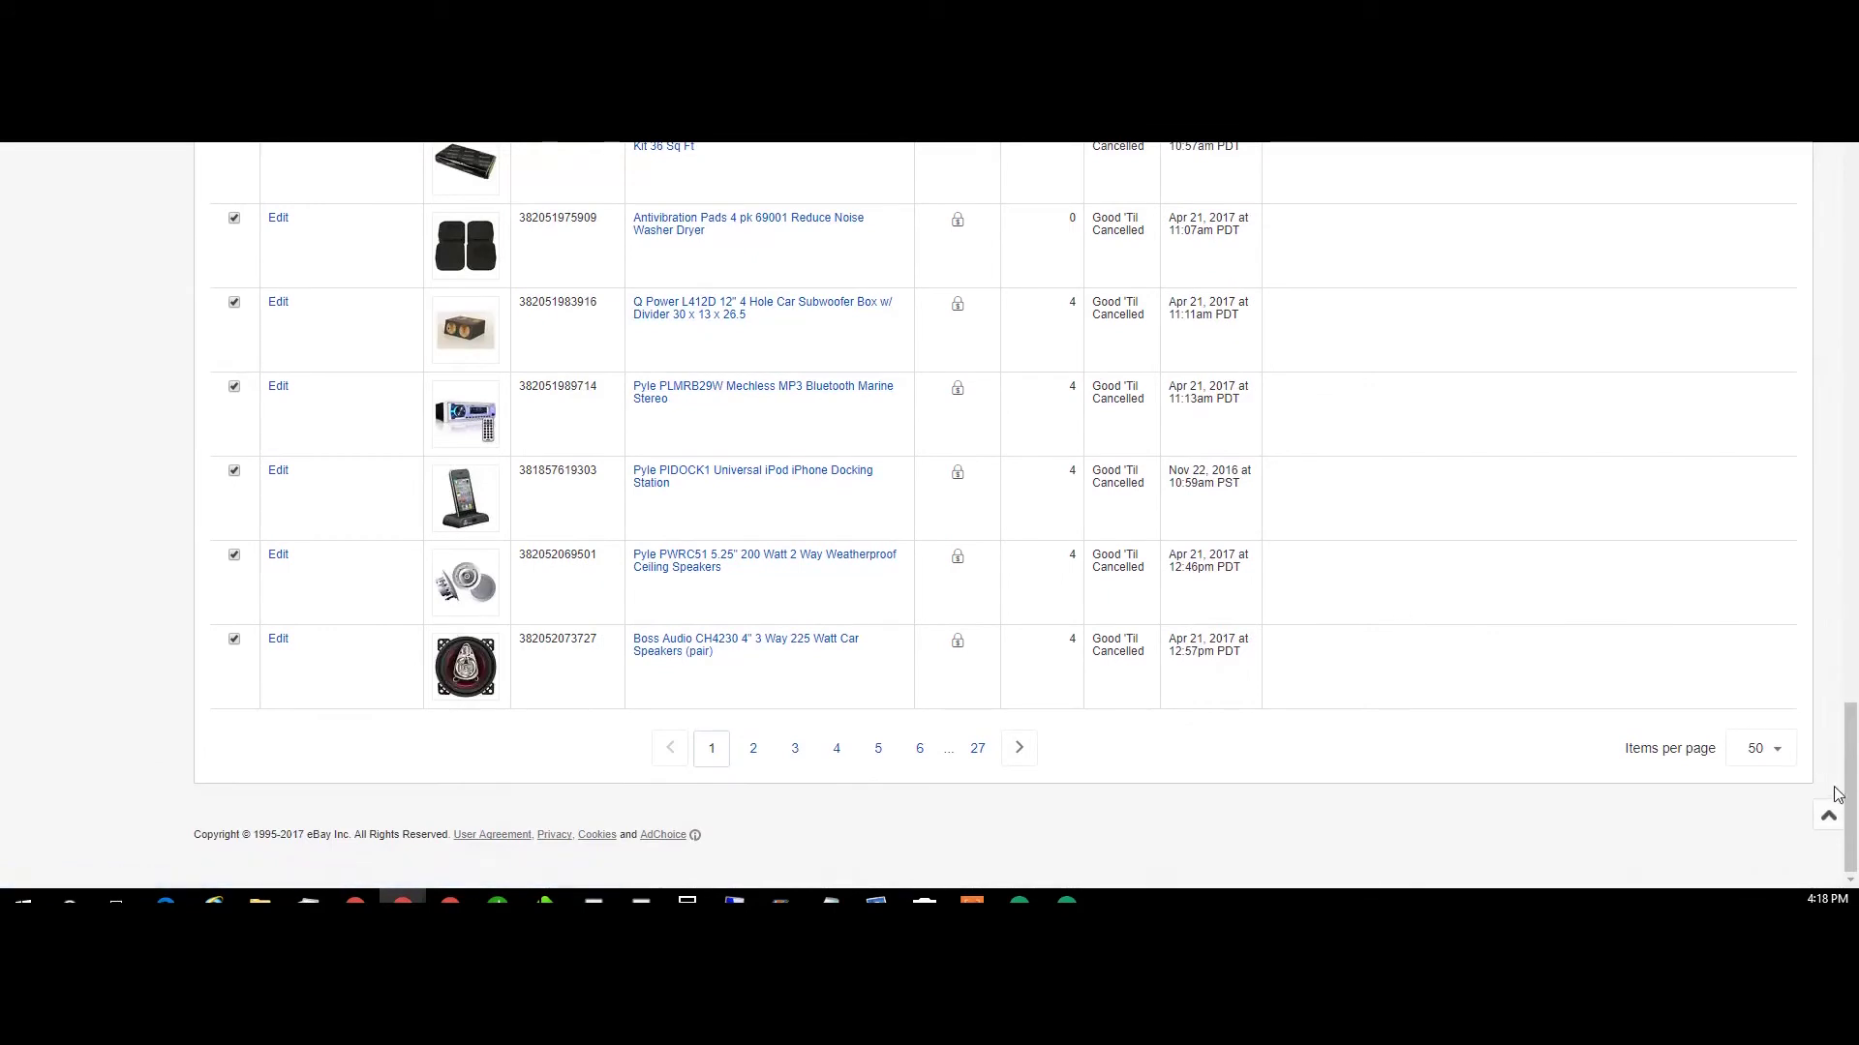
click(1760, 748)
click(1757, 862)
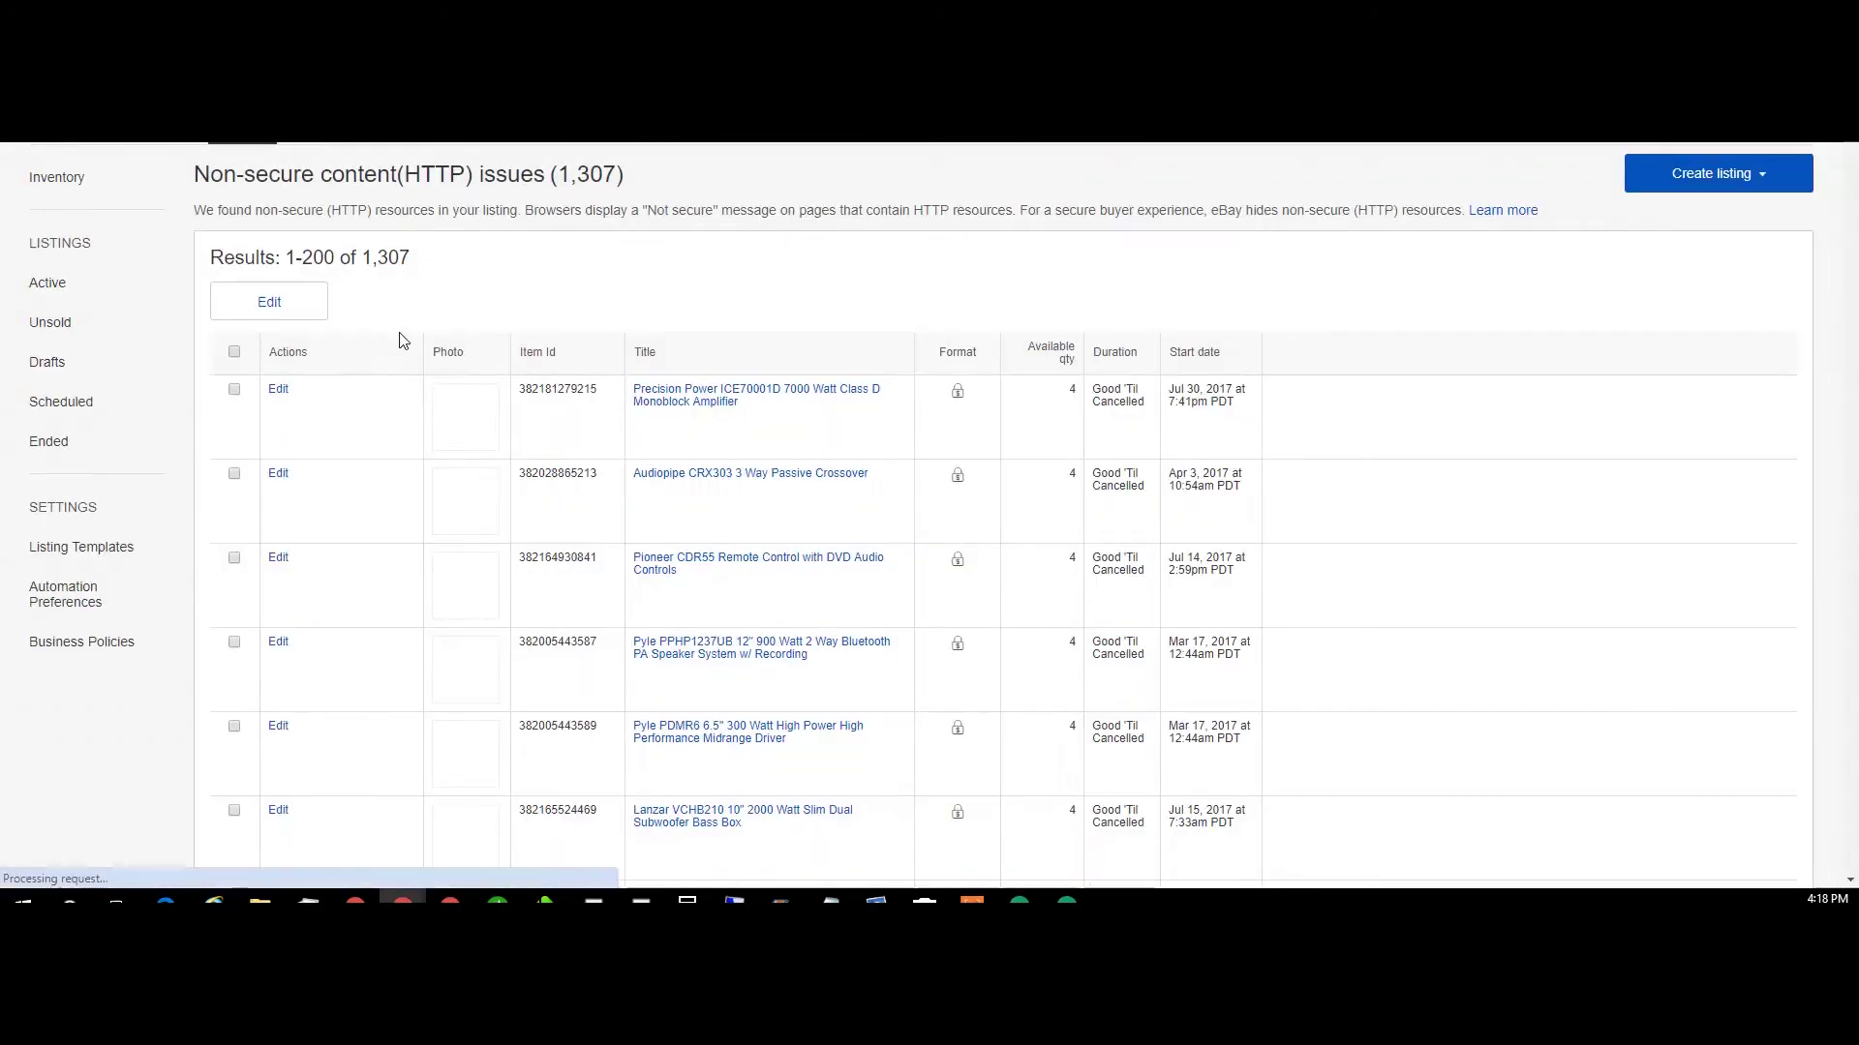
click(233, 351)
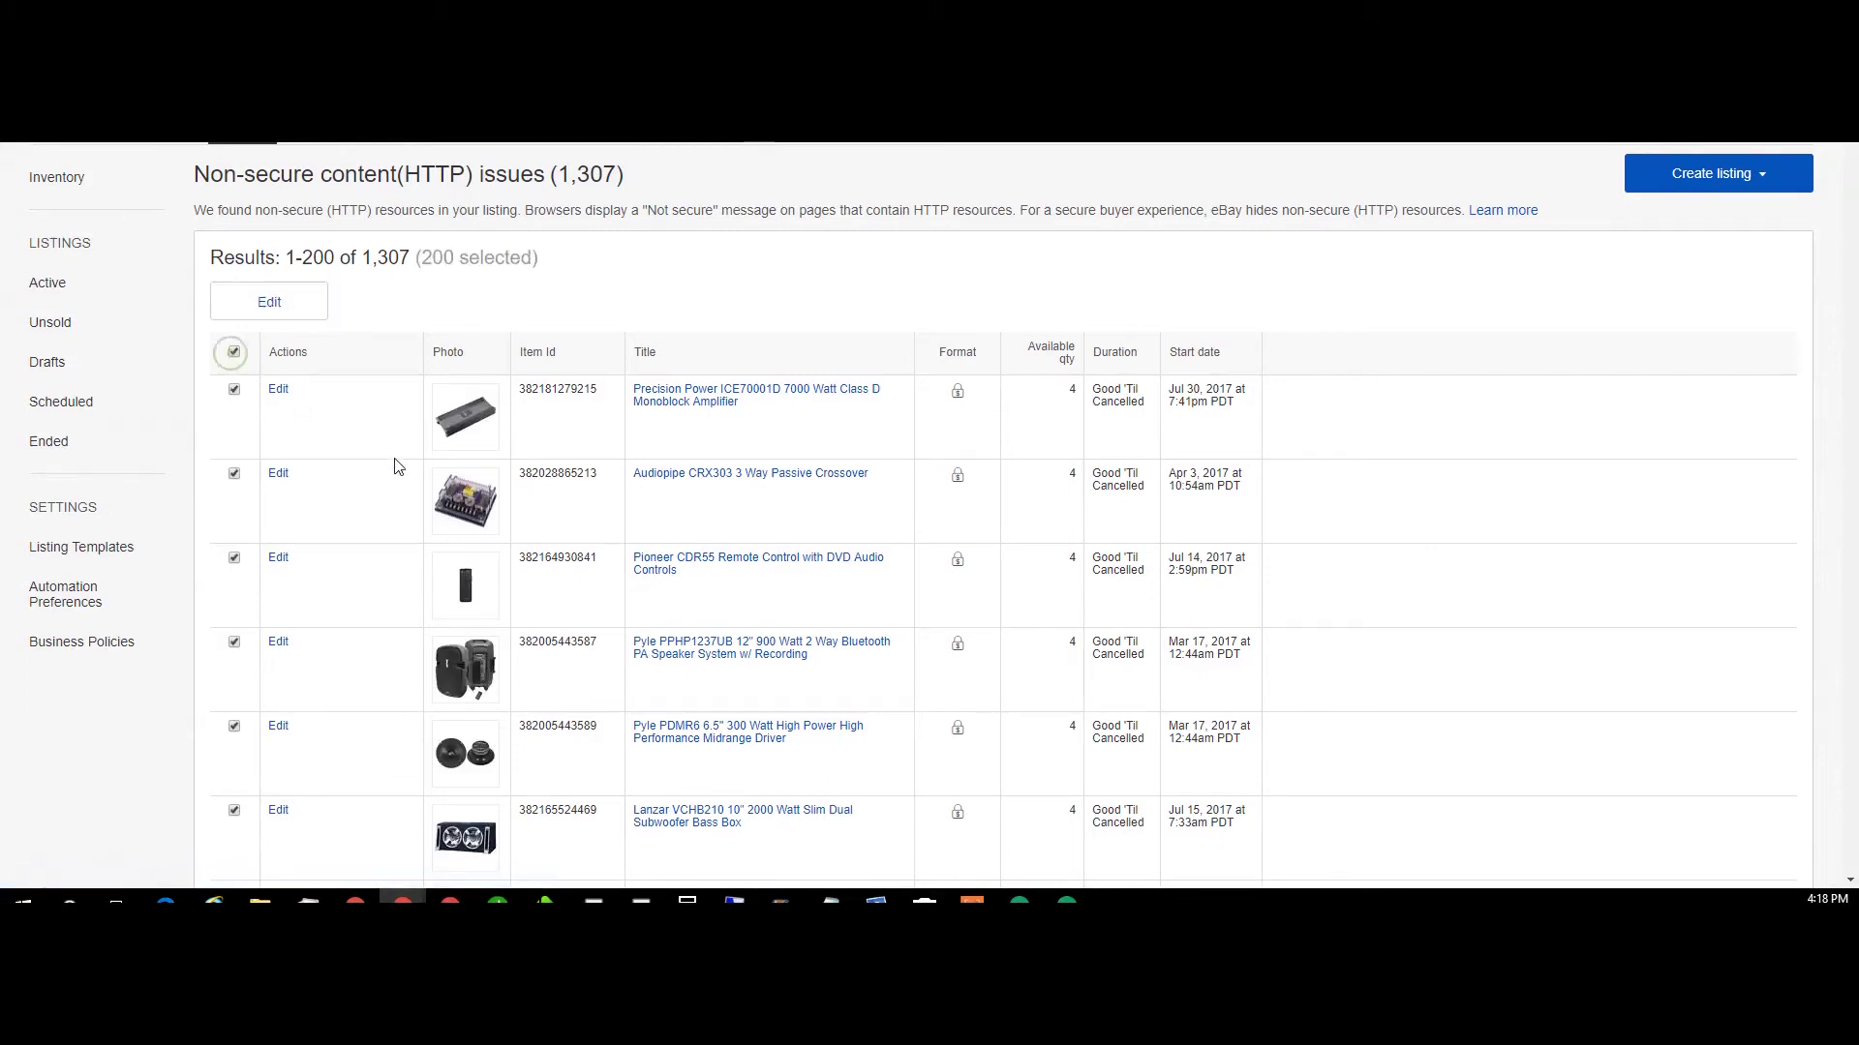
click(292, 312)
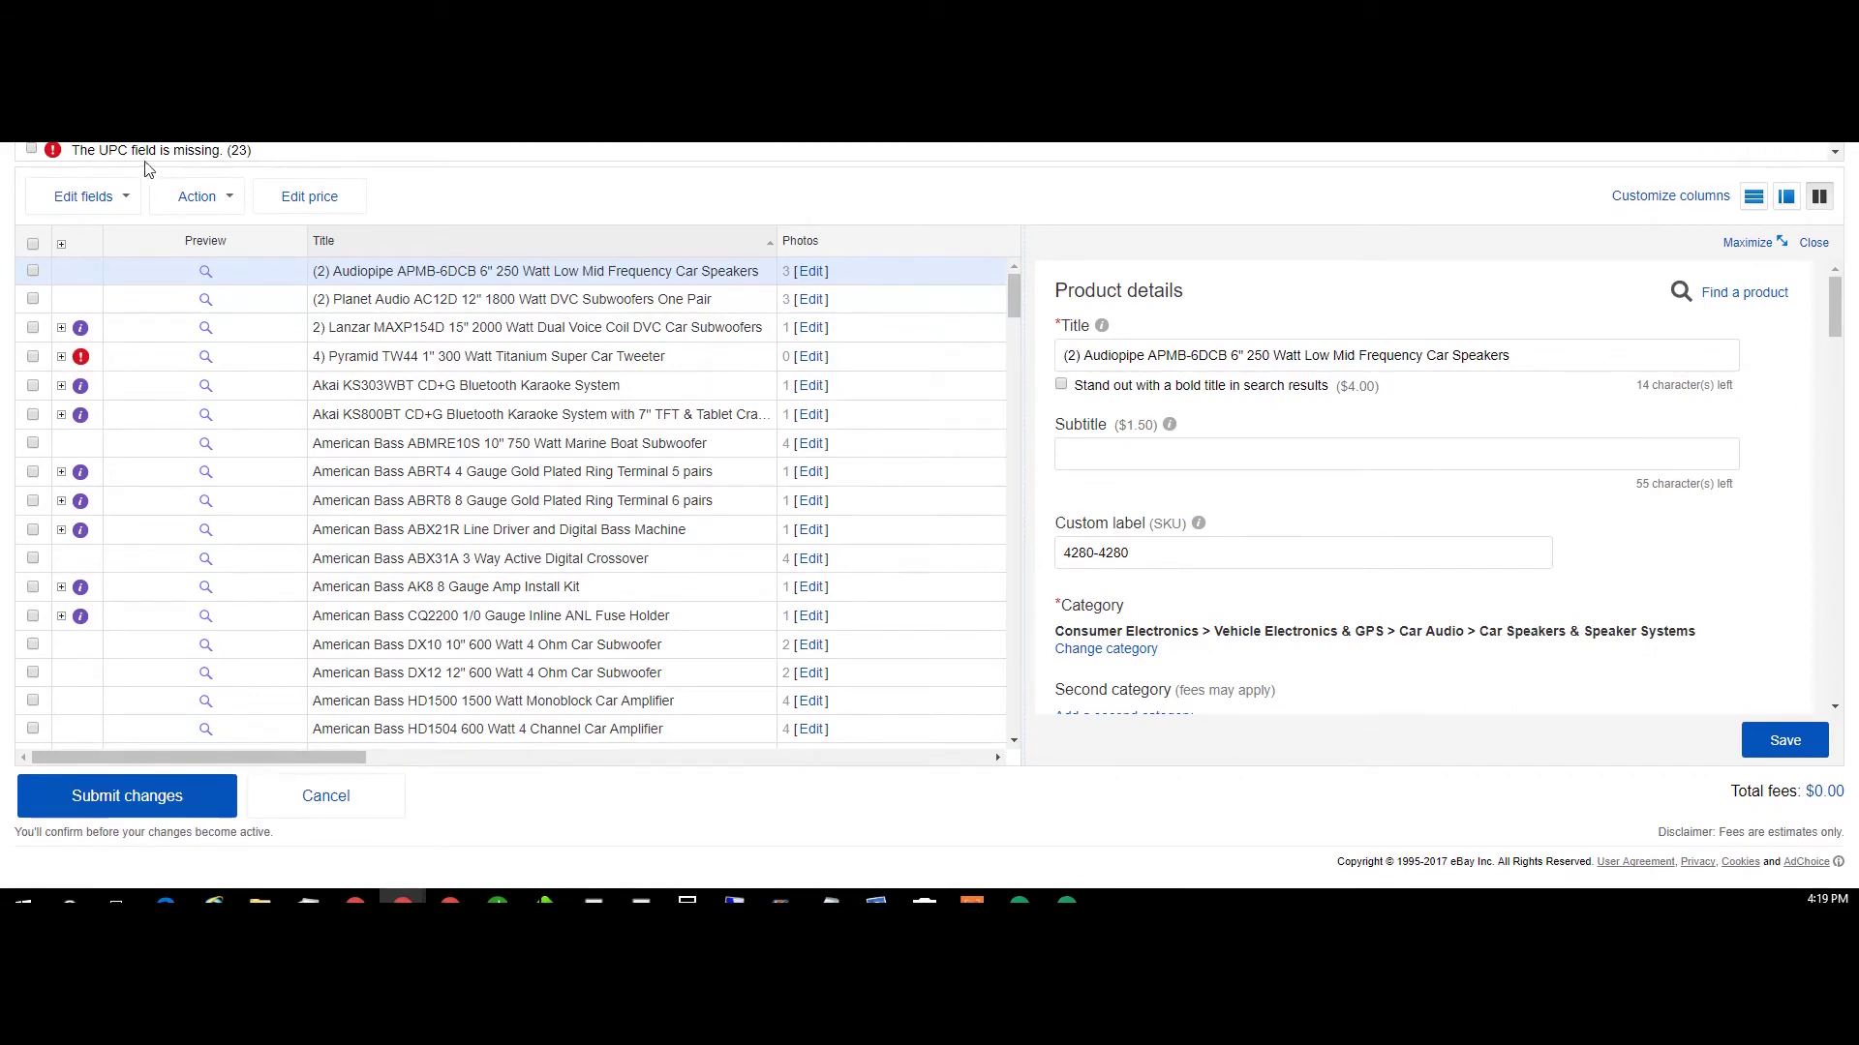
Select all 200 drafts in the bulk editor and bring up the Edit fields list
click(34, 246)
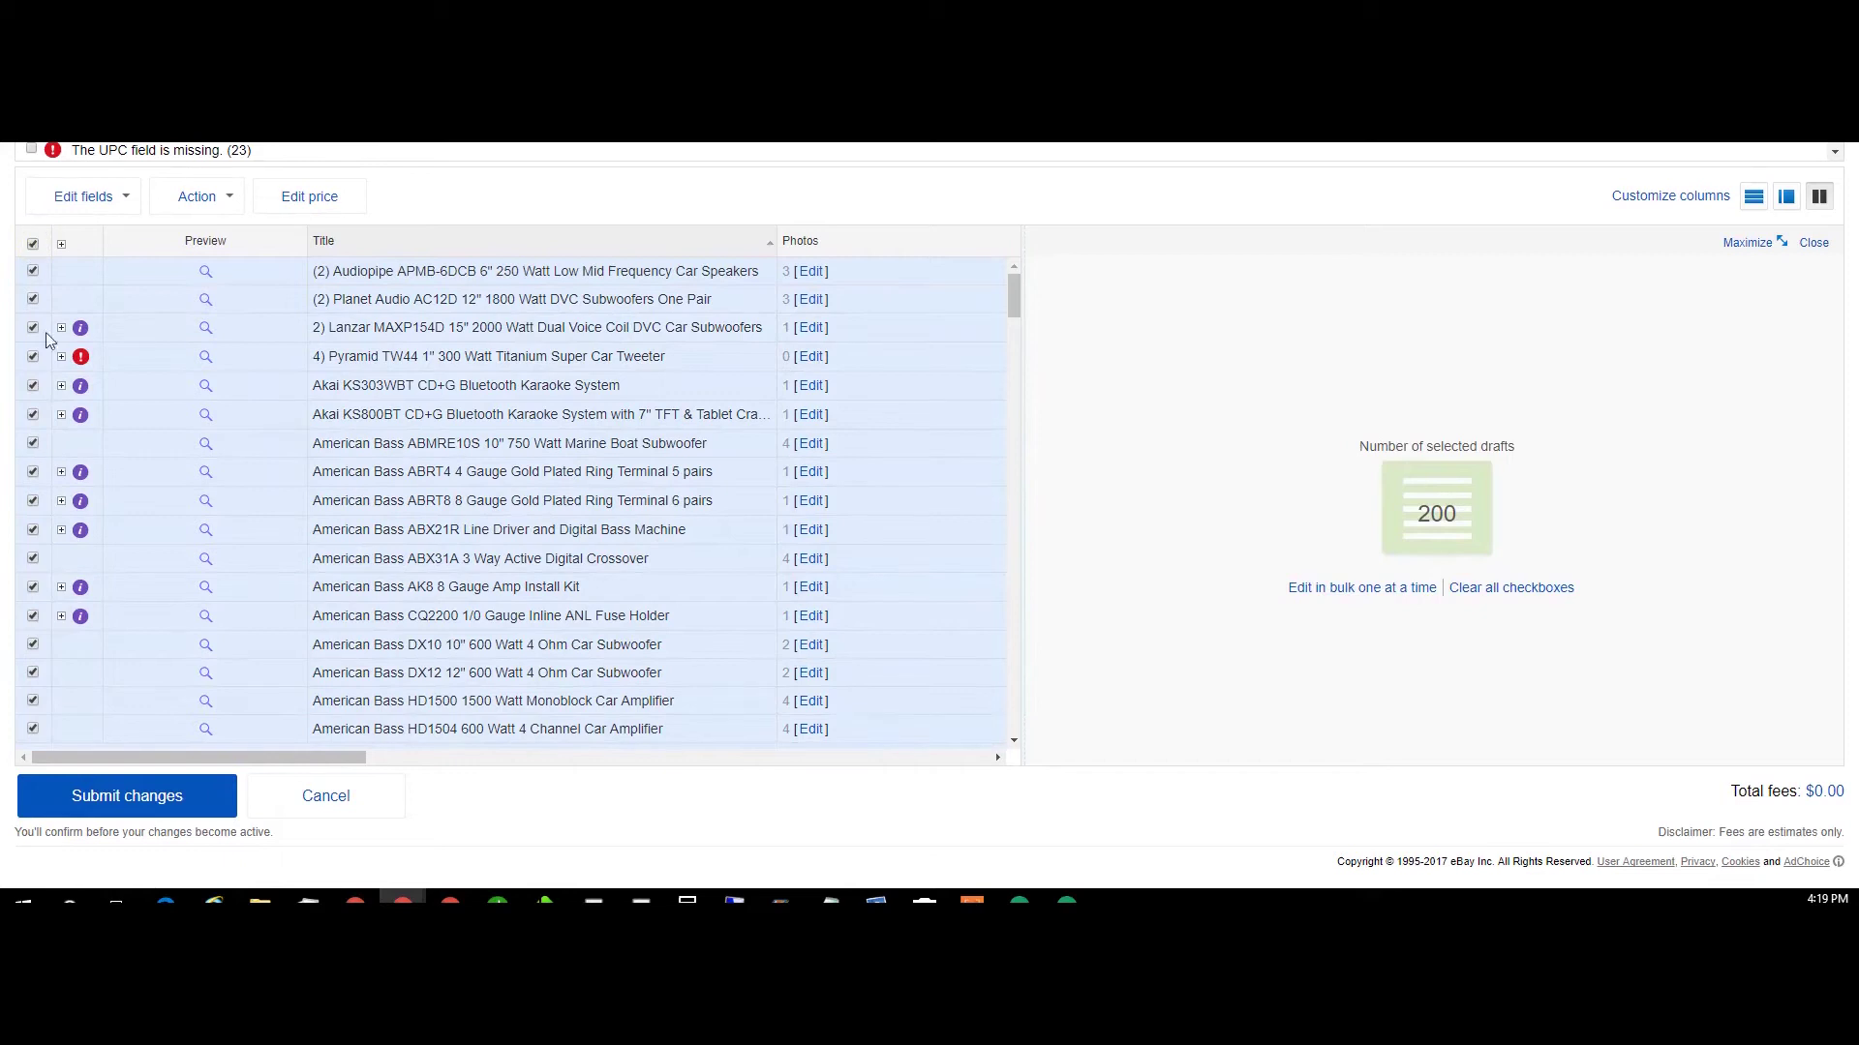
click(34, 246)
click(34, 246)
click(124, 203)
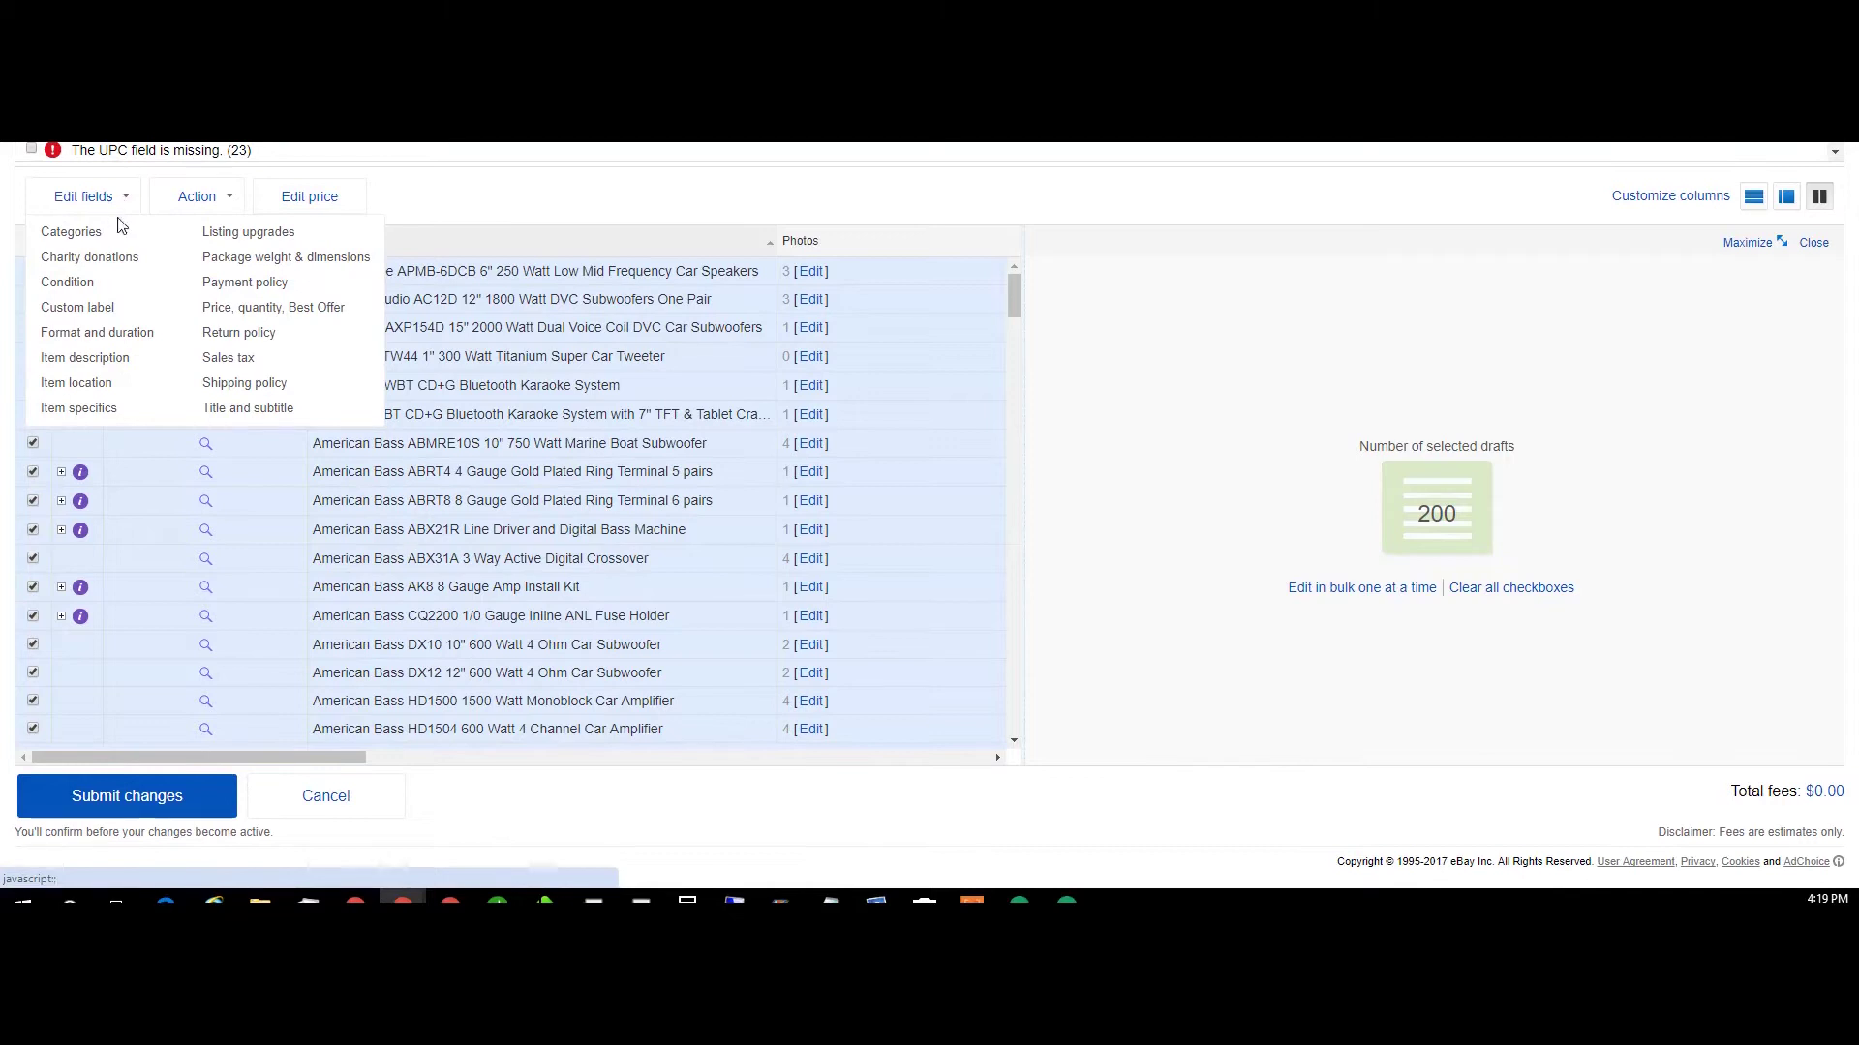
Edit Item description using the 'Edit listings in bulk - find and replace' action
click(106, 363)
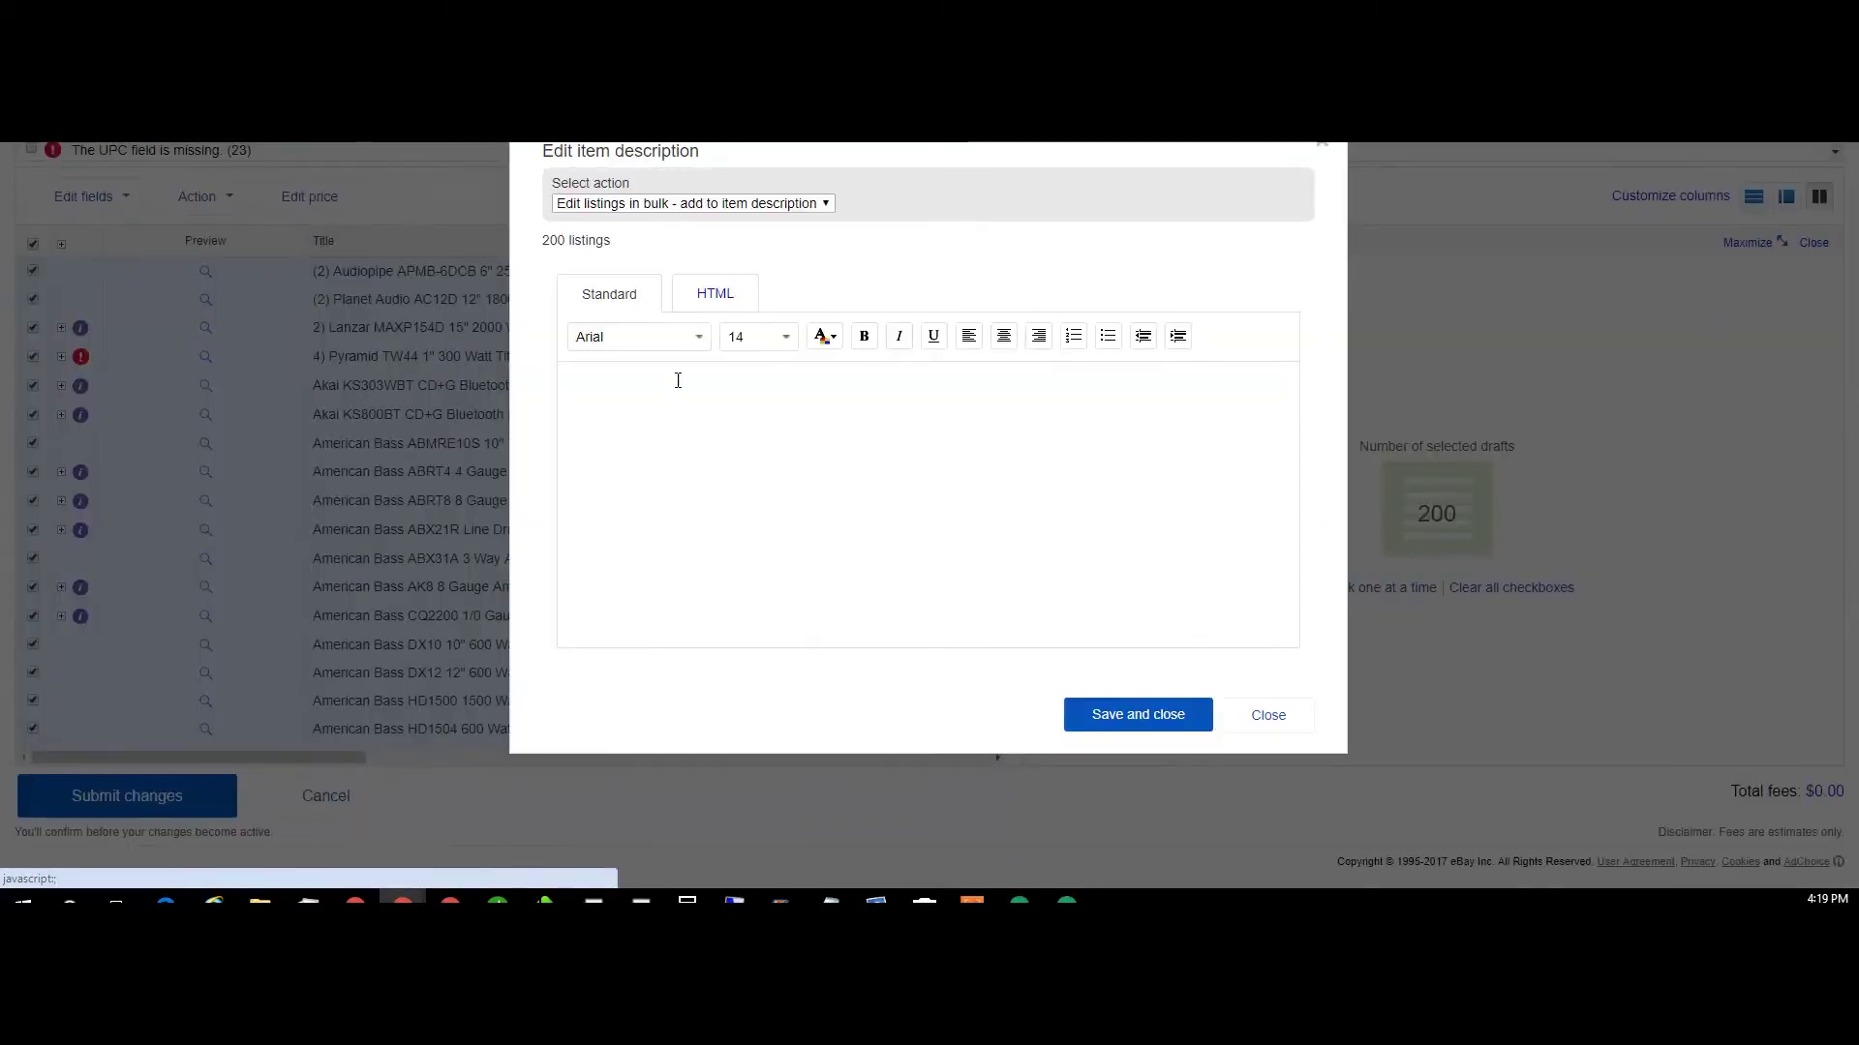
click(726, 204)
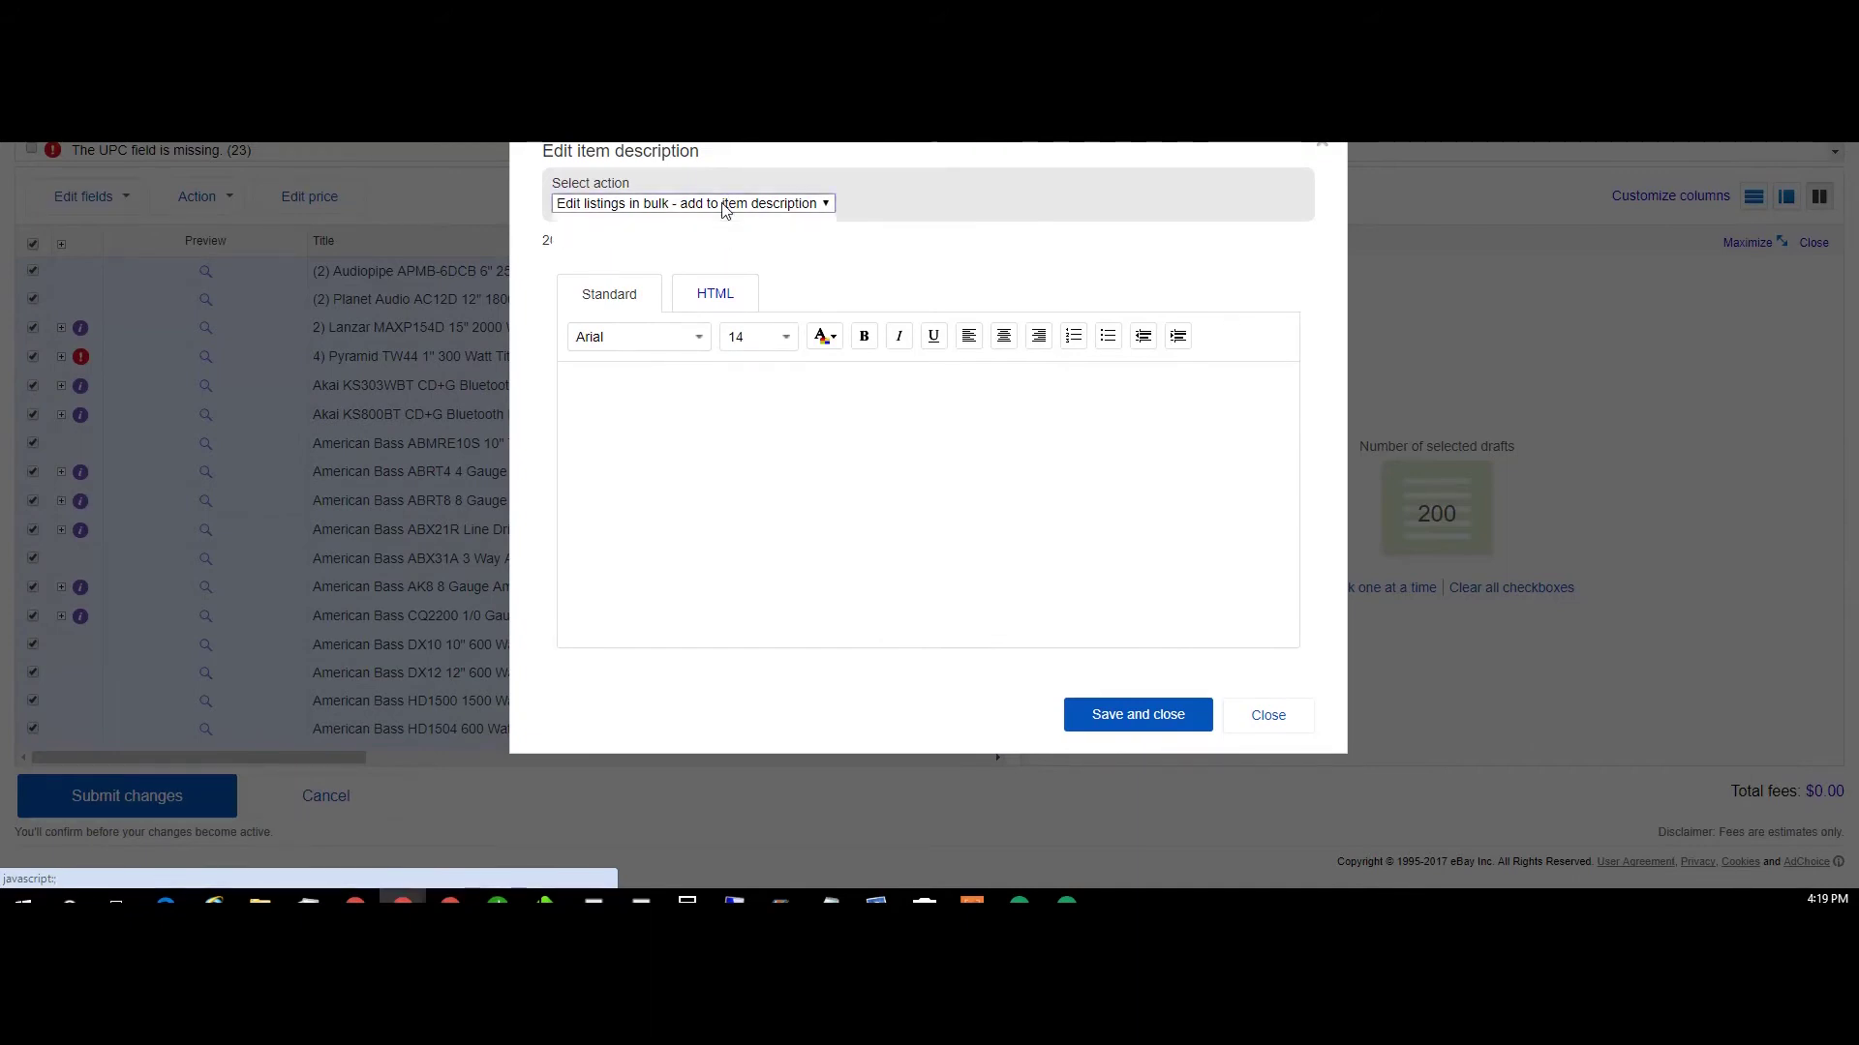
click(728, 240)
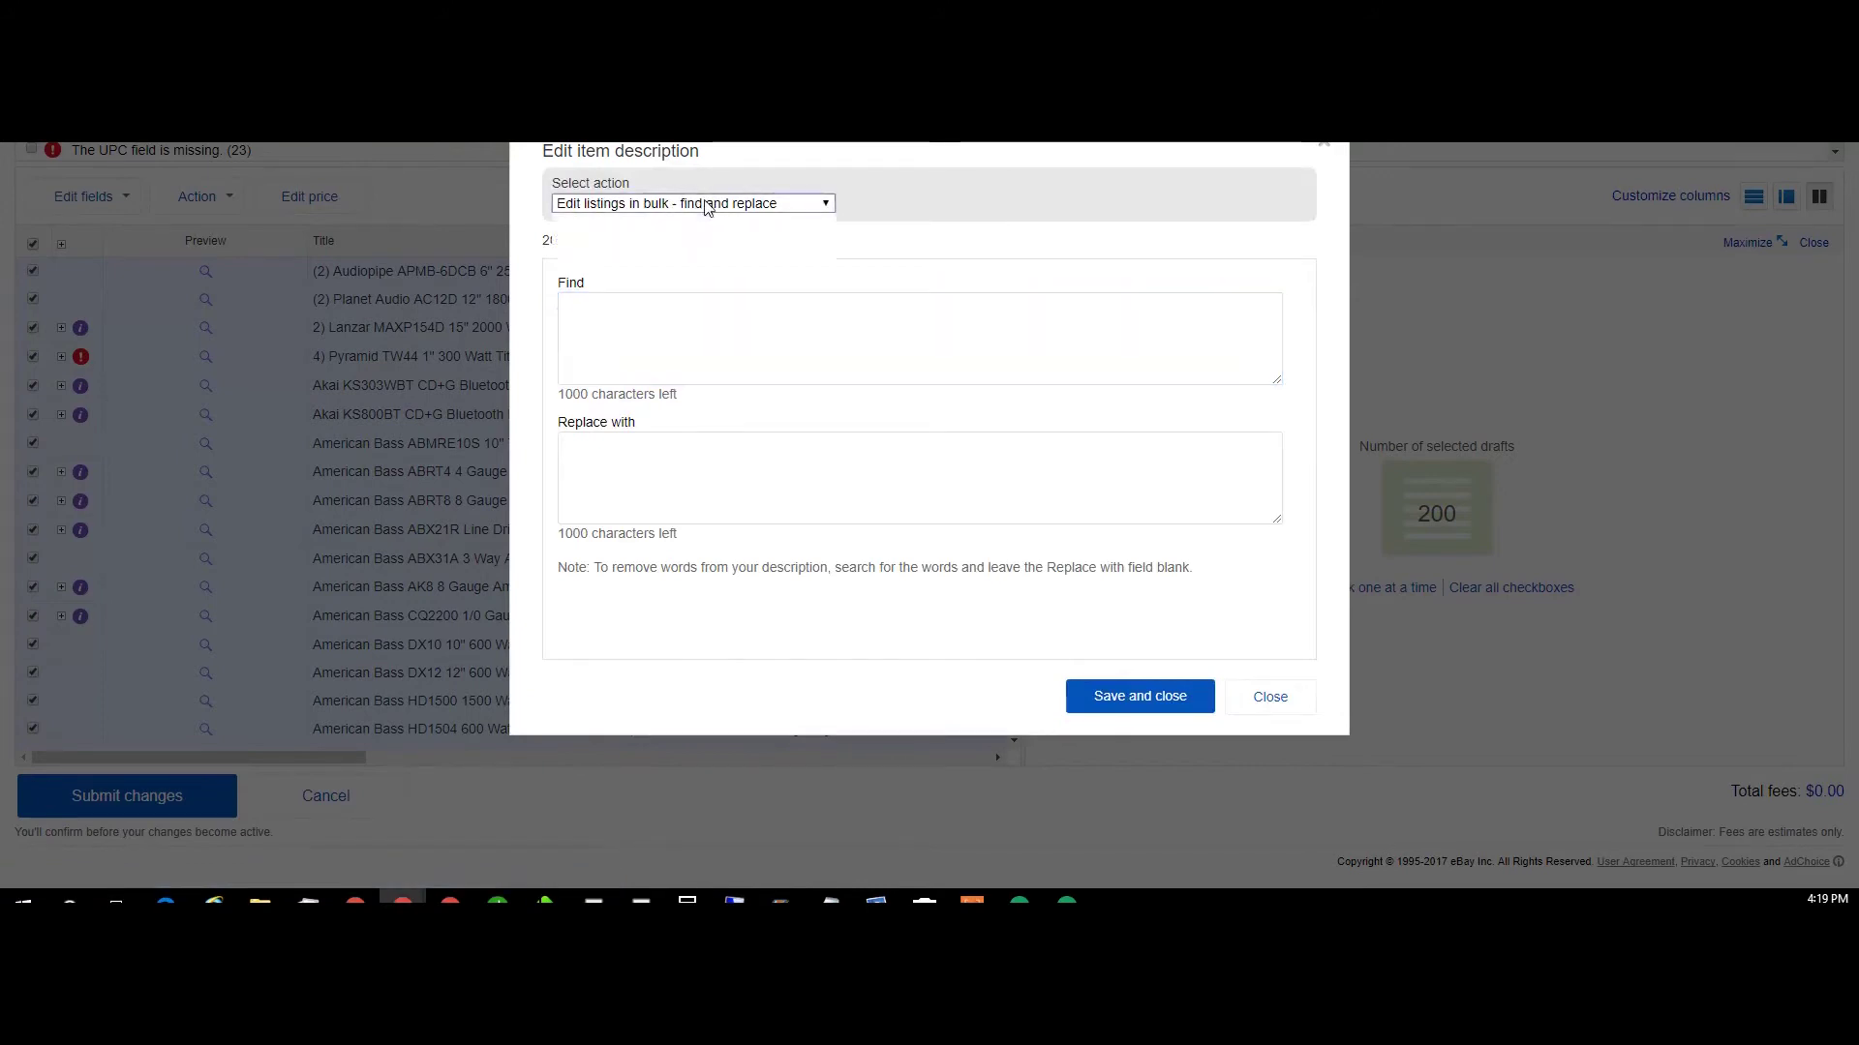
click(699, 205)
click(714, 241)
click(687, 334)
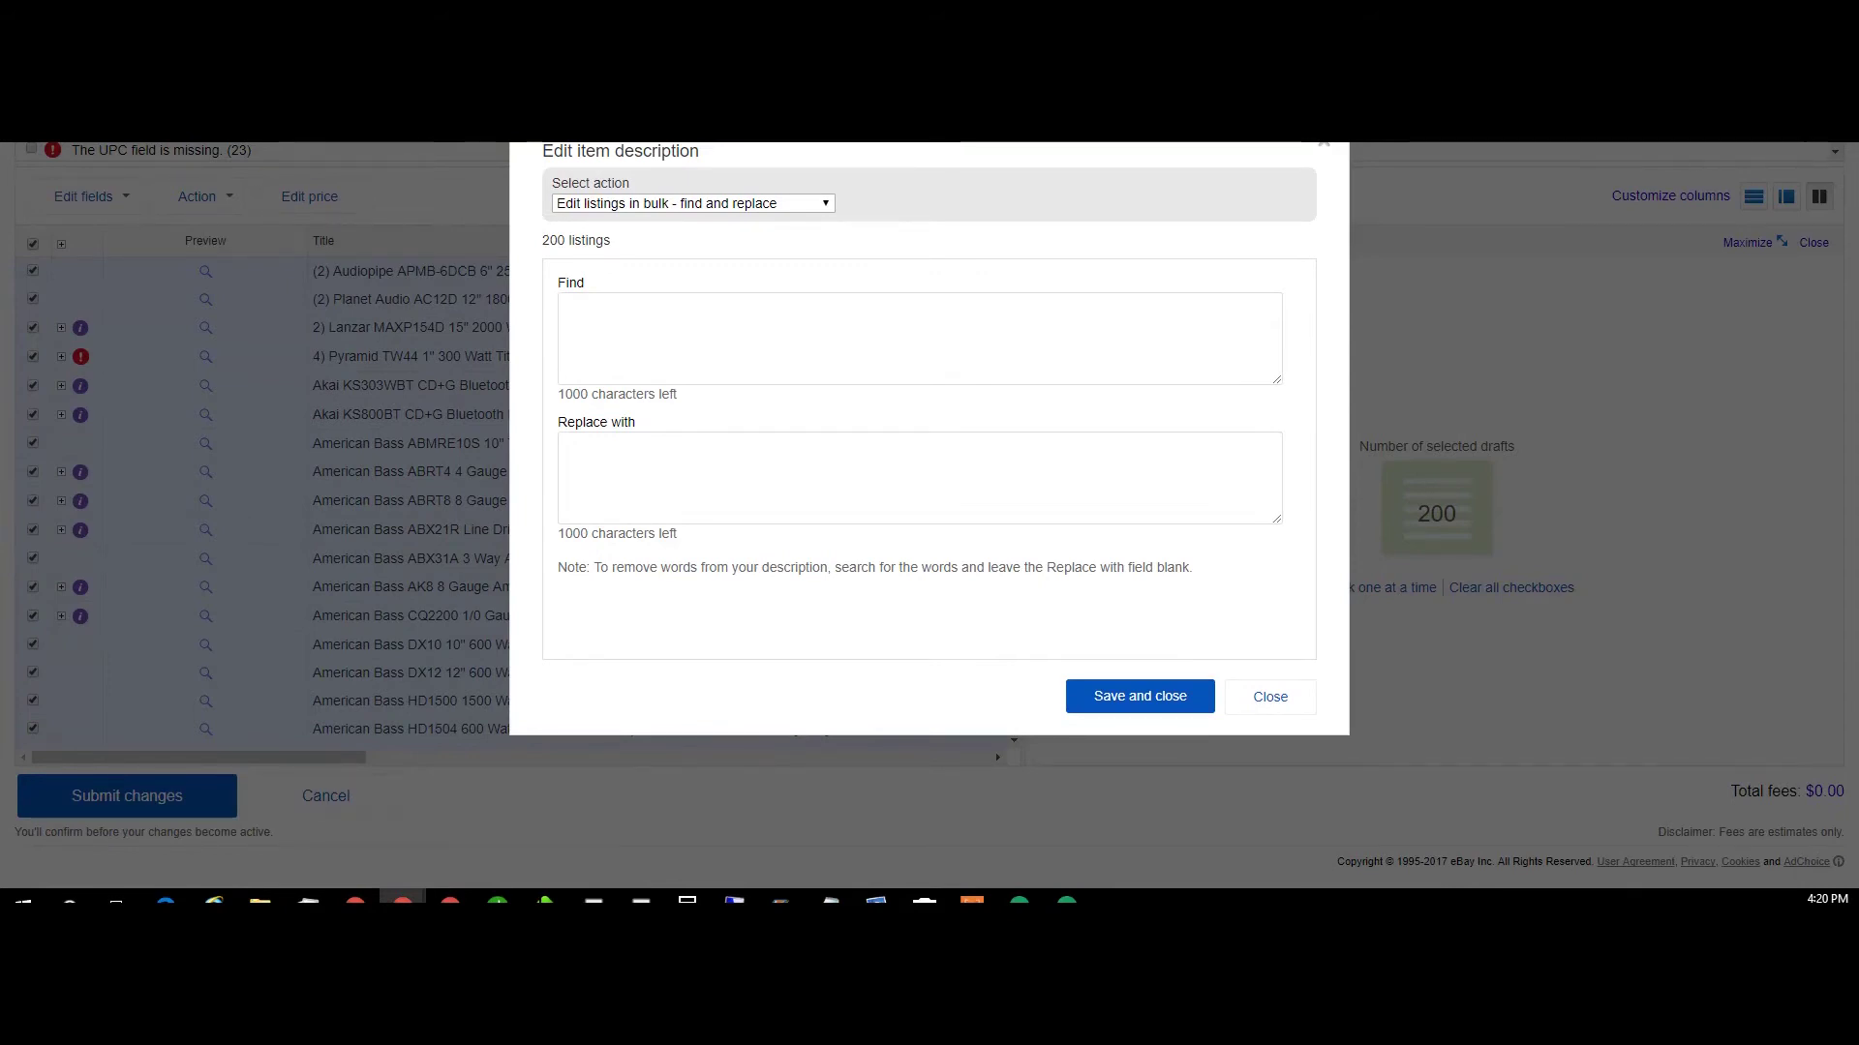
click(642, 330)
text(http://www.deffaudio.com/ebay/ebay_title.gif)
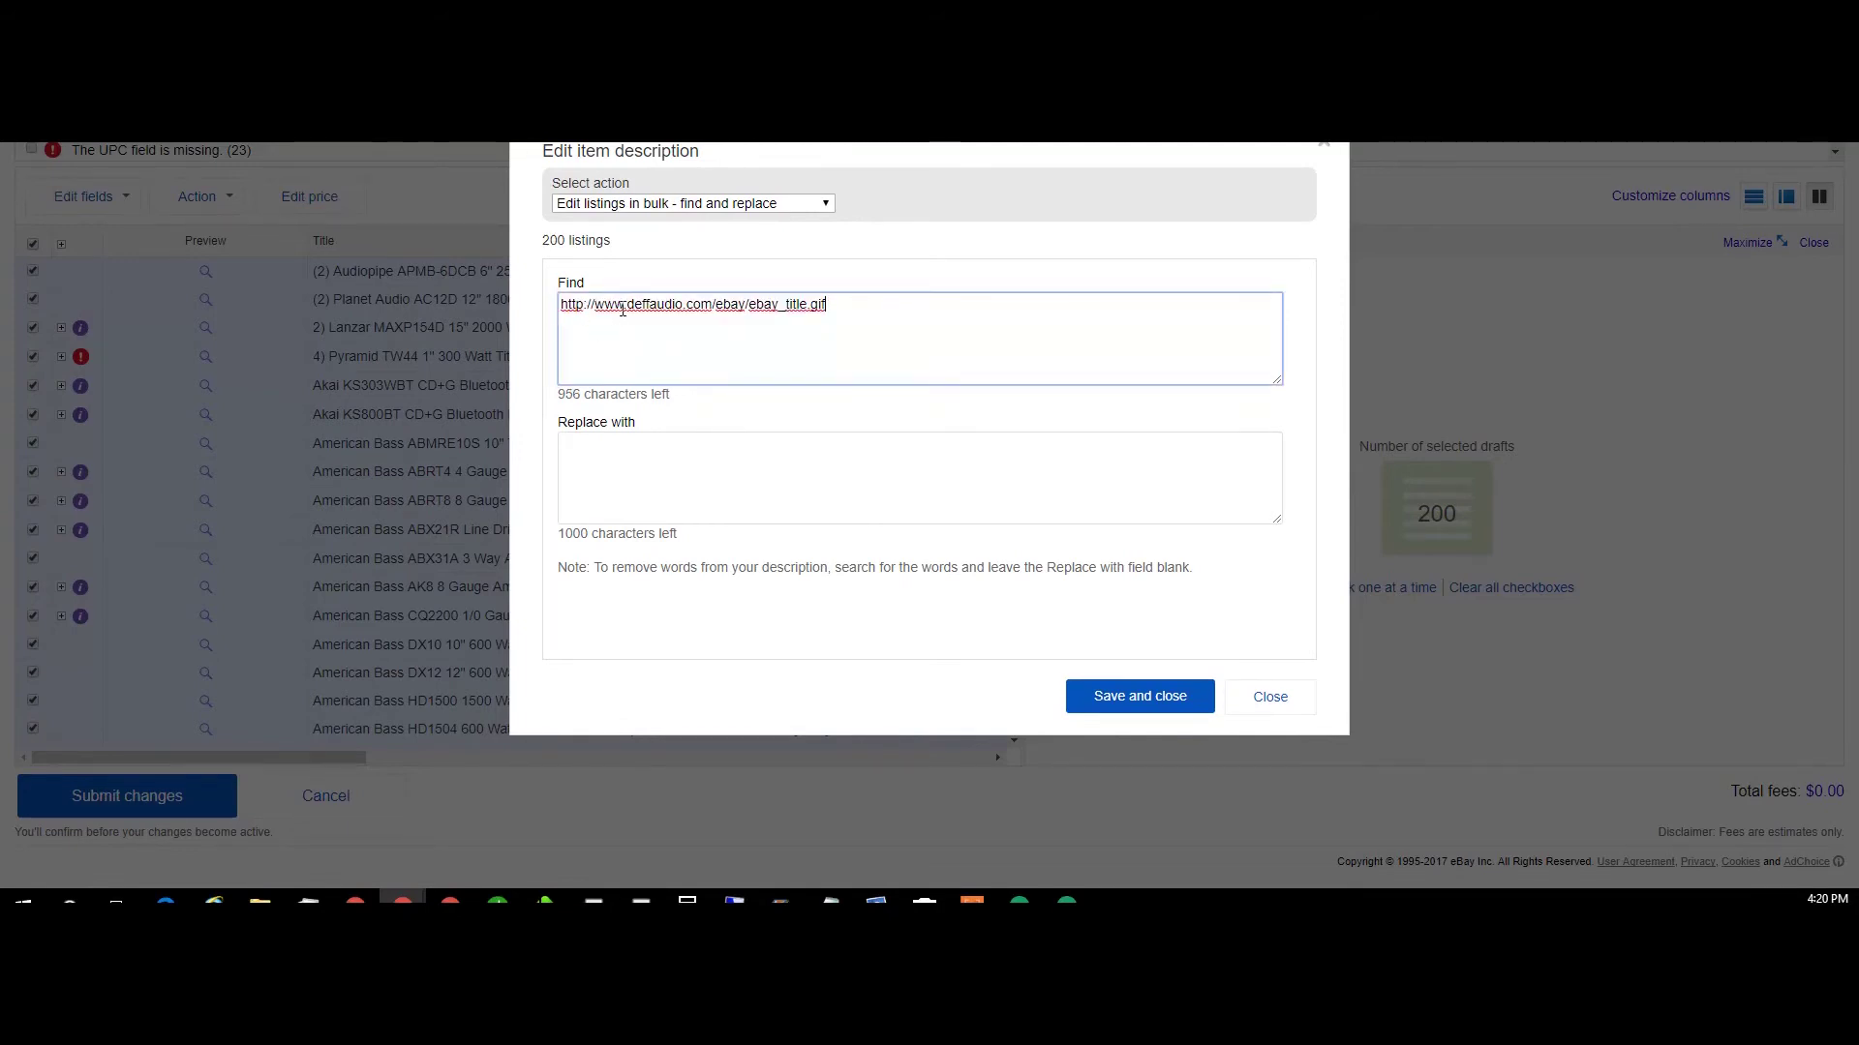
click(581, 306)
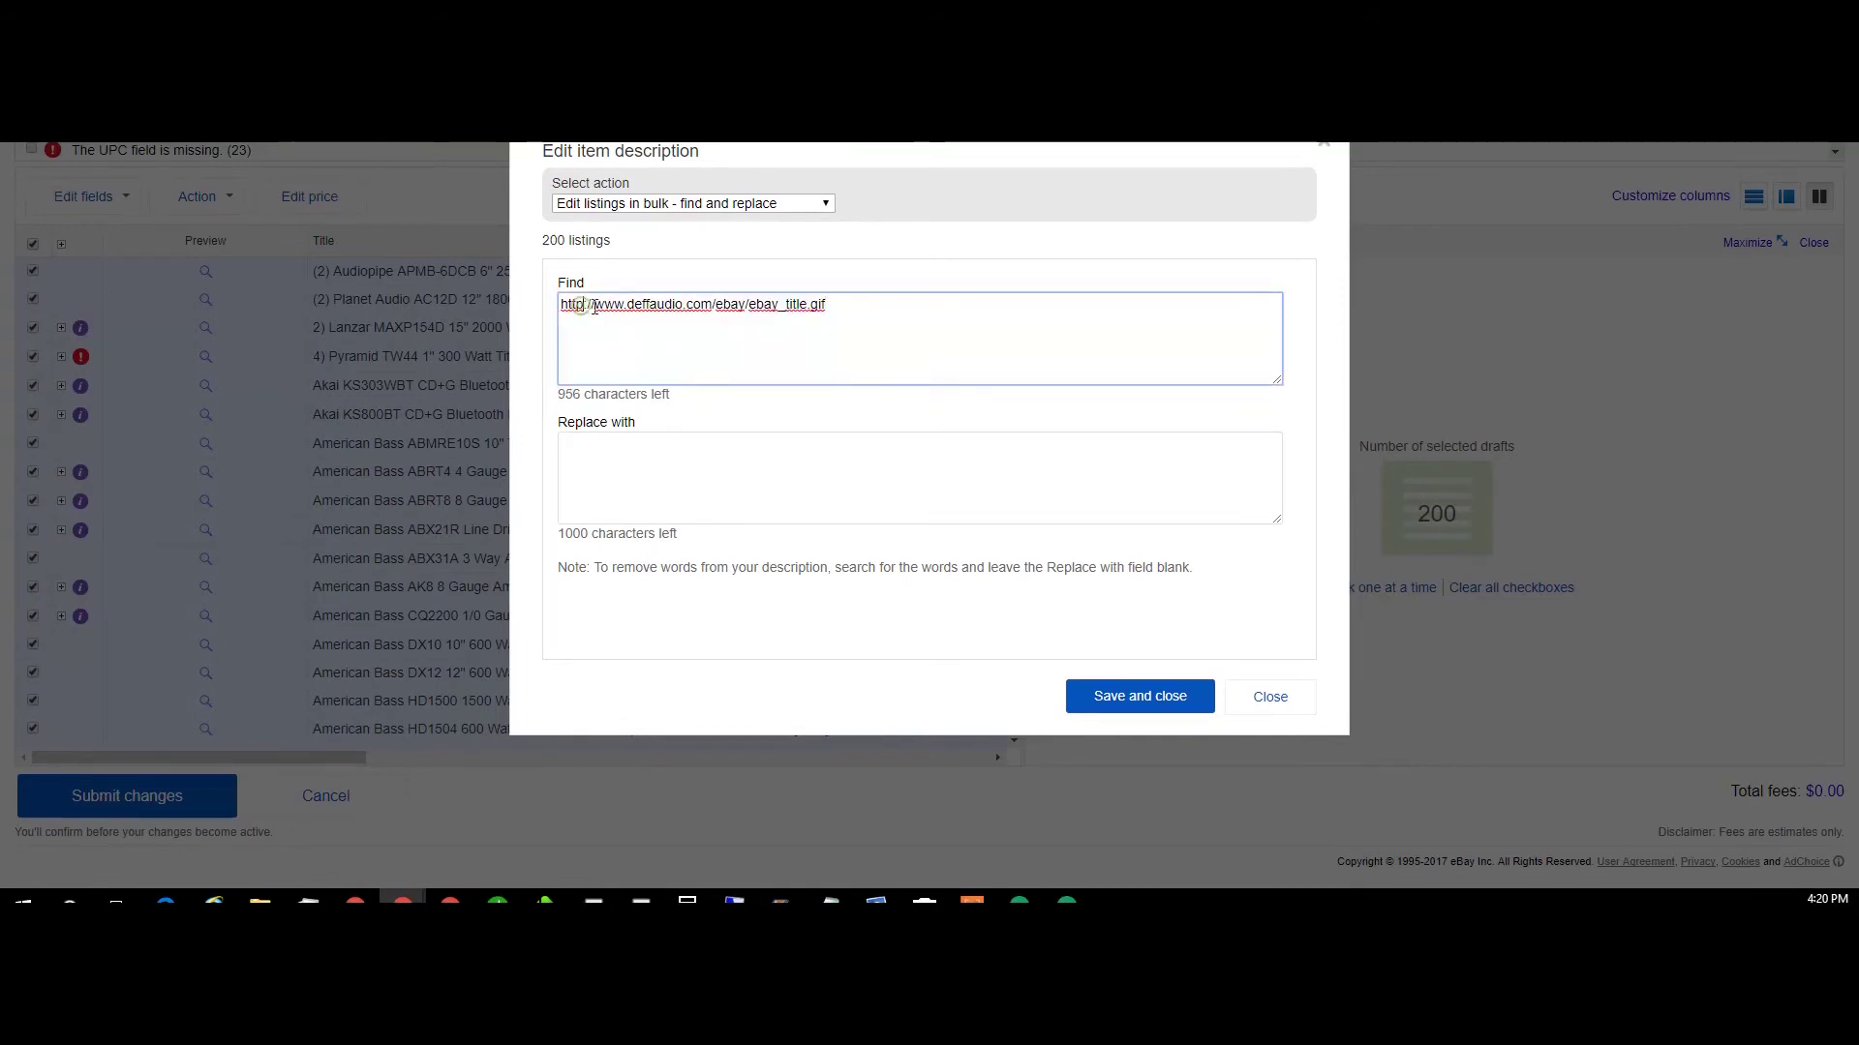
click(679, 461)
text(http://www.deffaudio.com/ebay/ebay_title.gif)
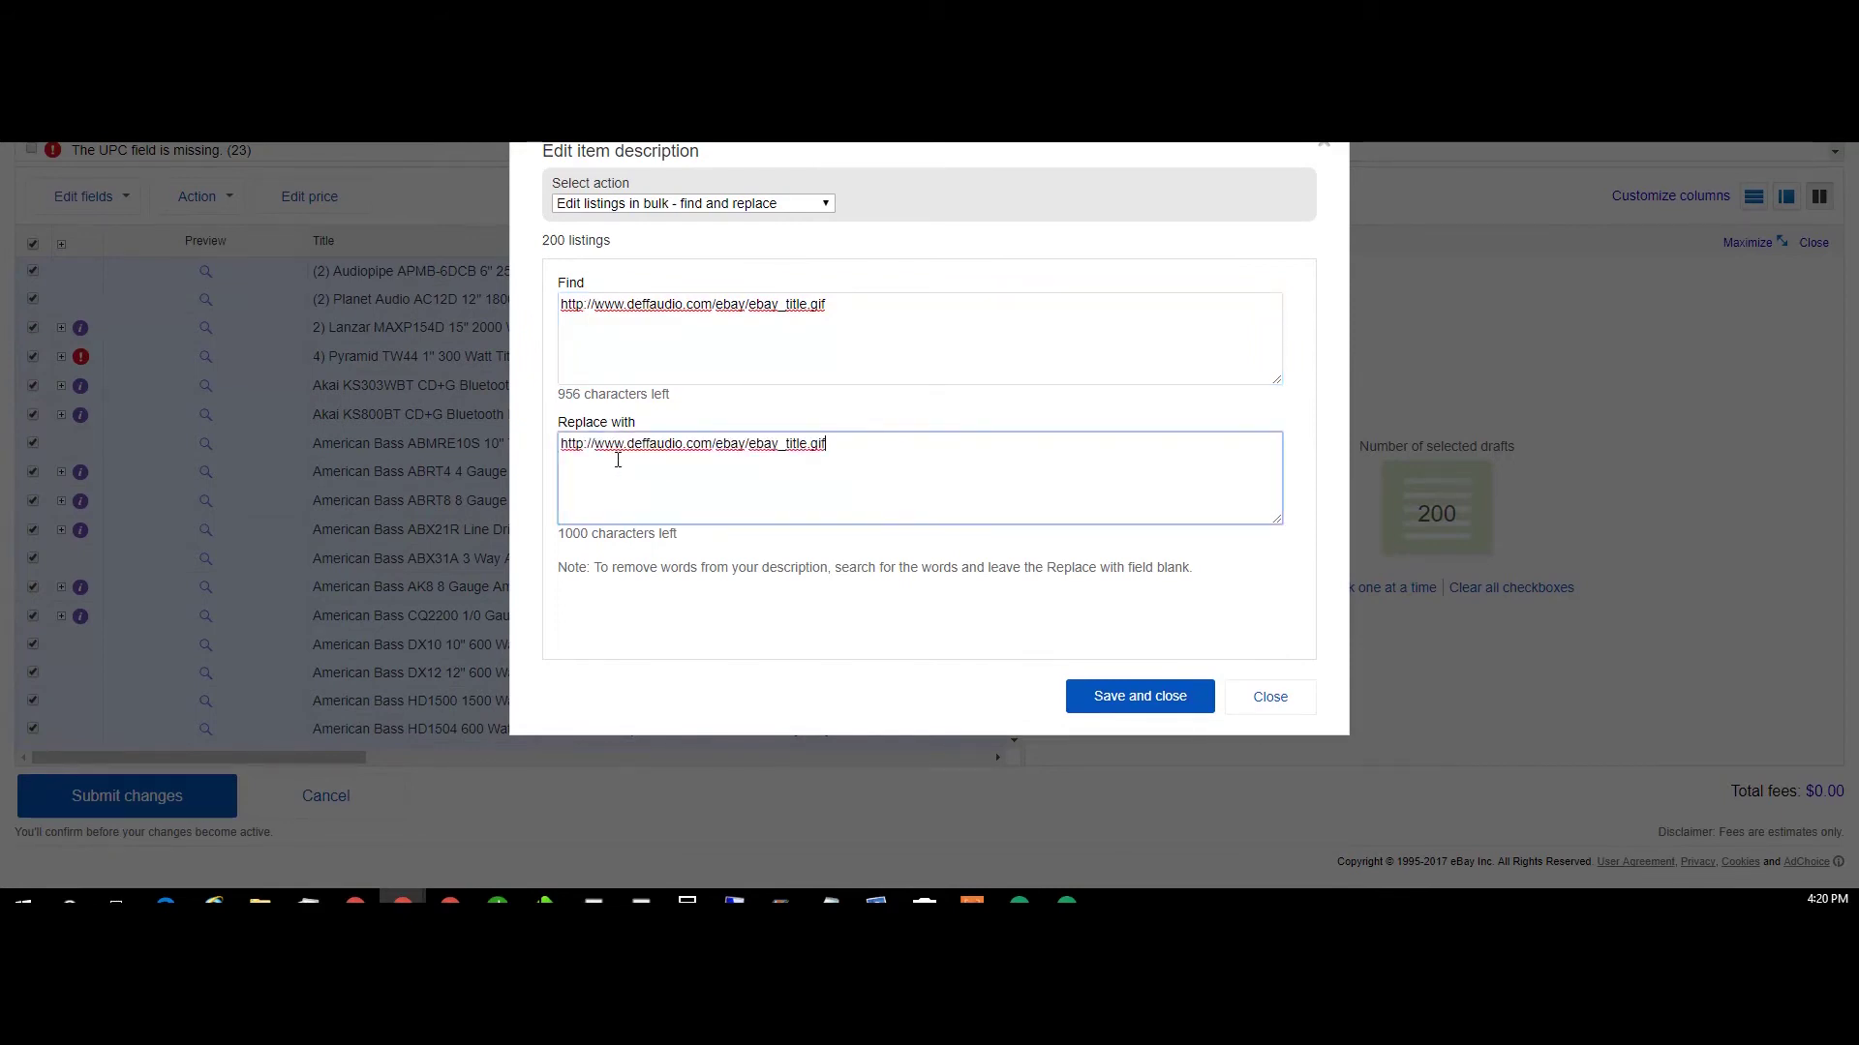
text(s)
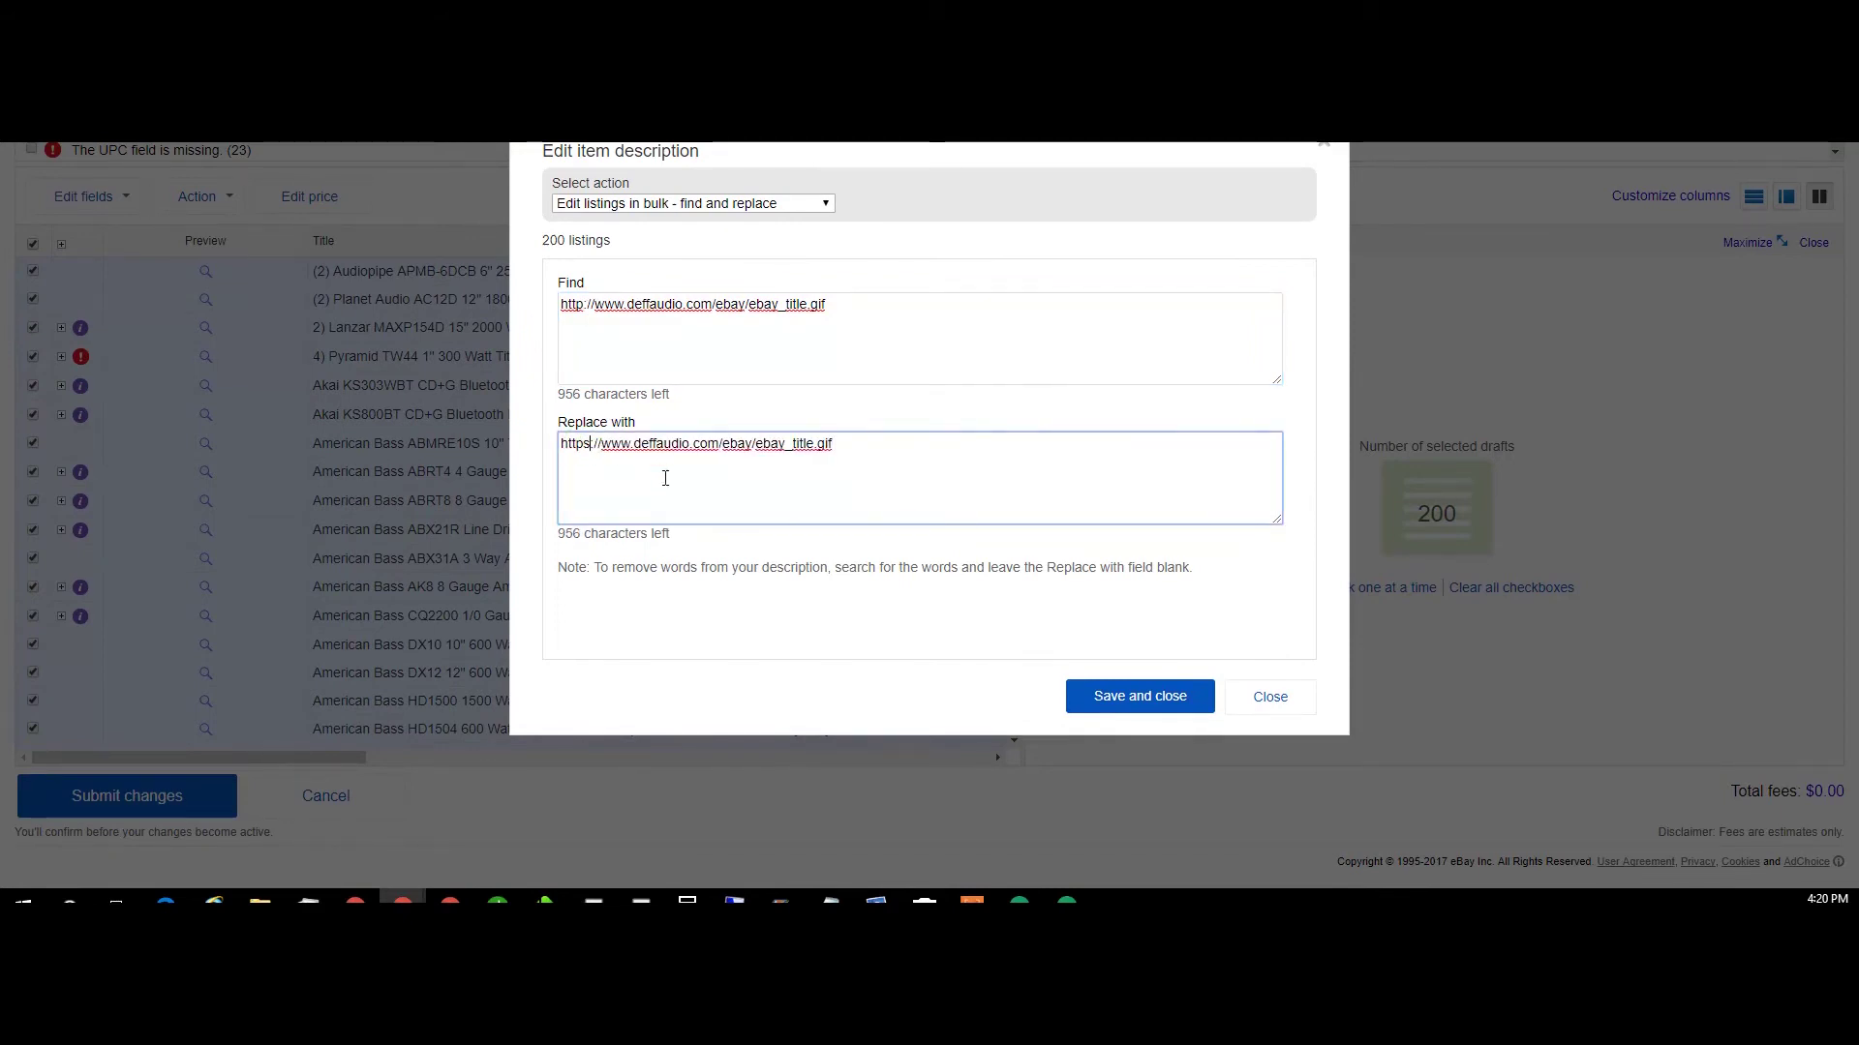
click(831, 446)
click(1136, 701)
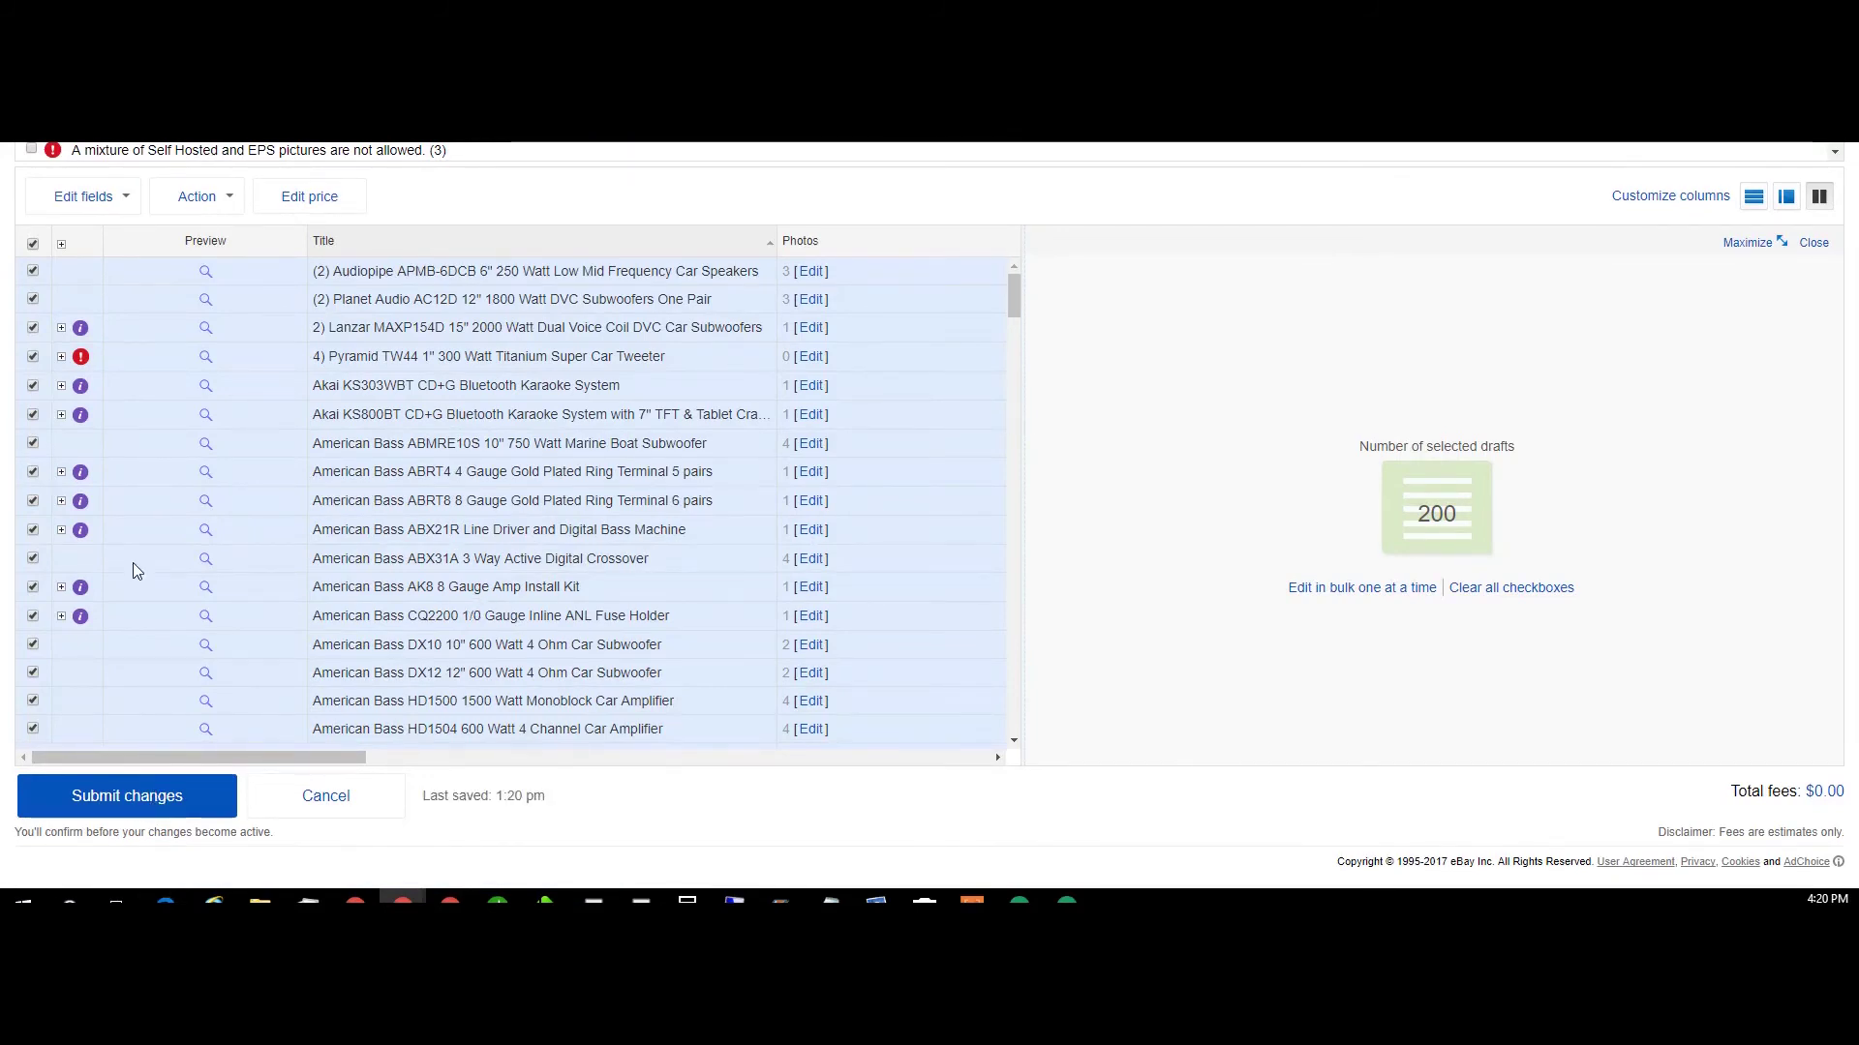
Check the Pyramid TW44 listing's error details, then submit the changes
click(61, 356)
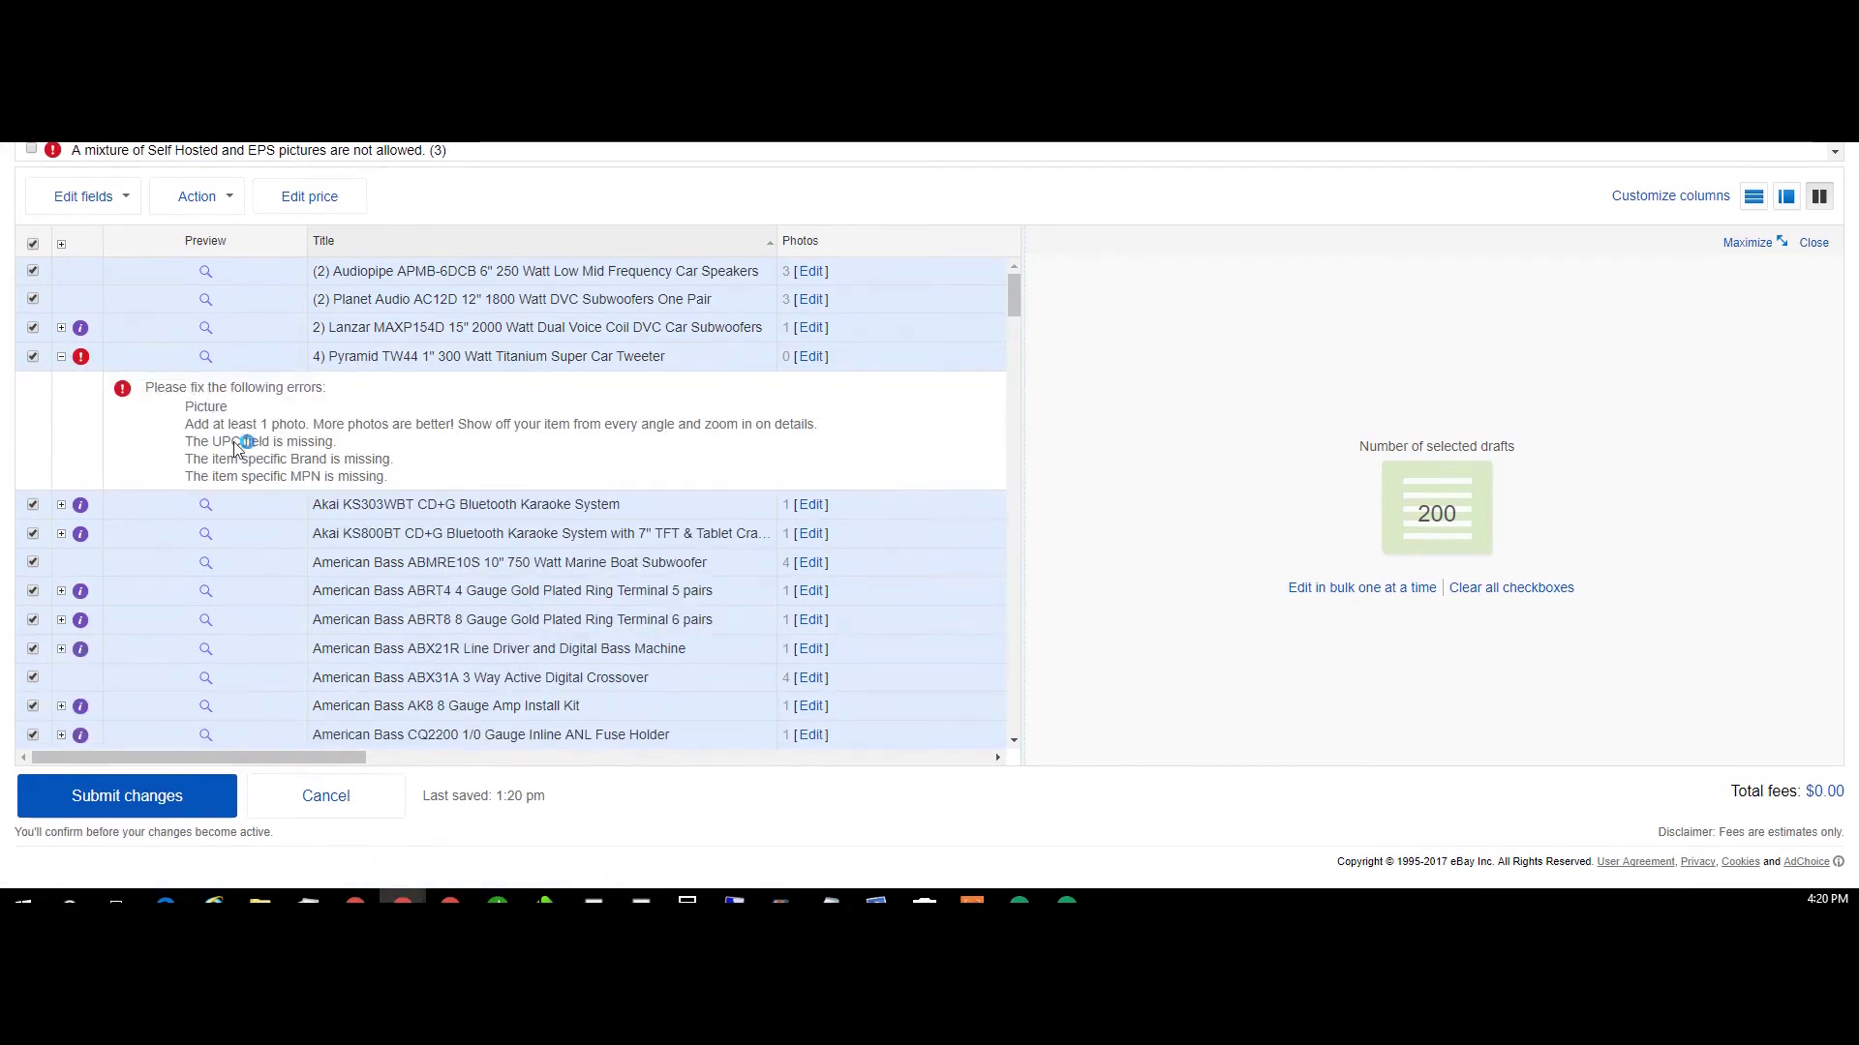
click(61, 356)
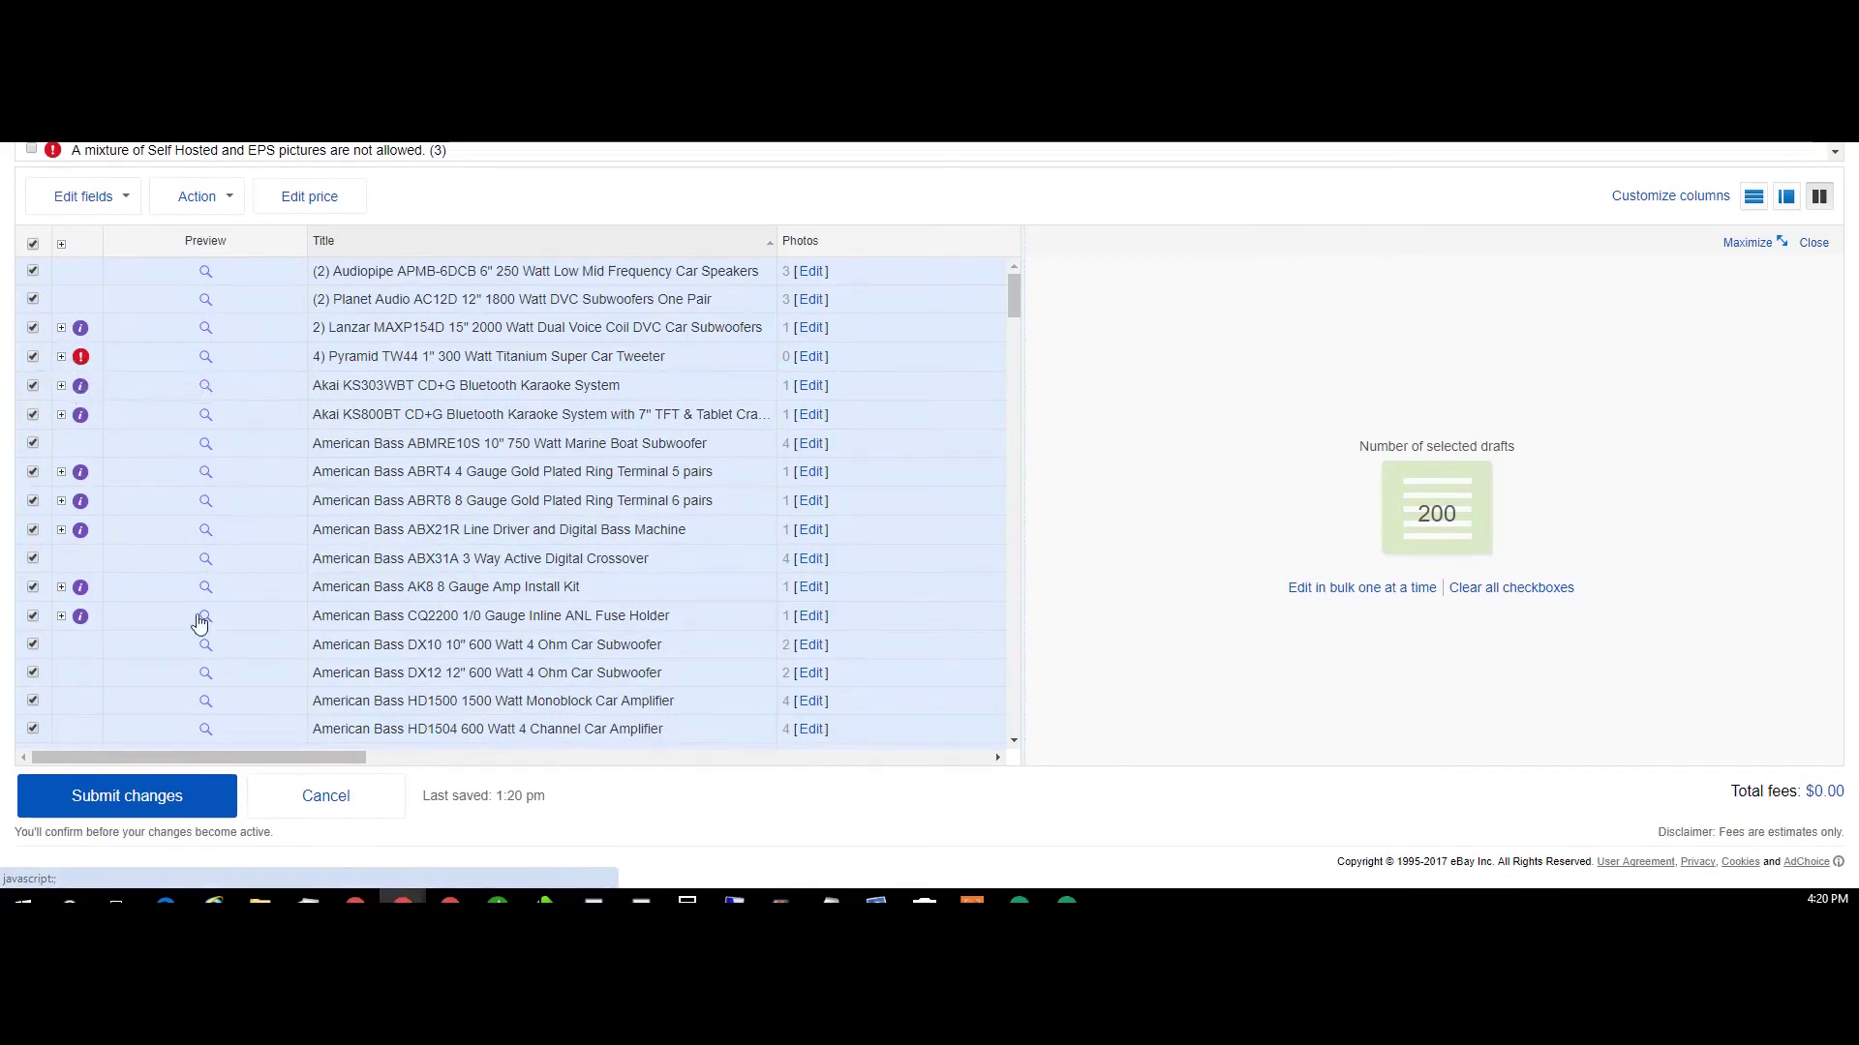
click(163, 800)
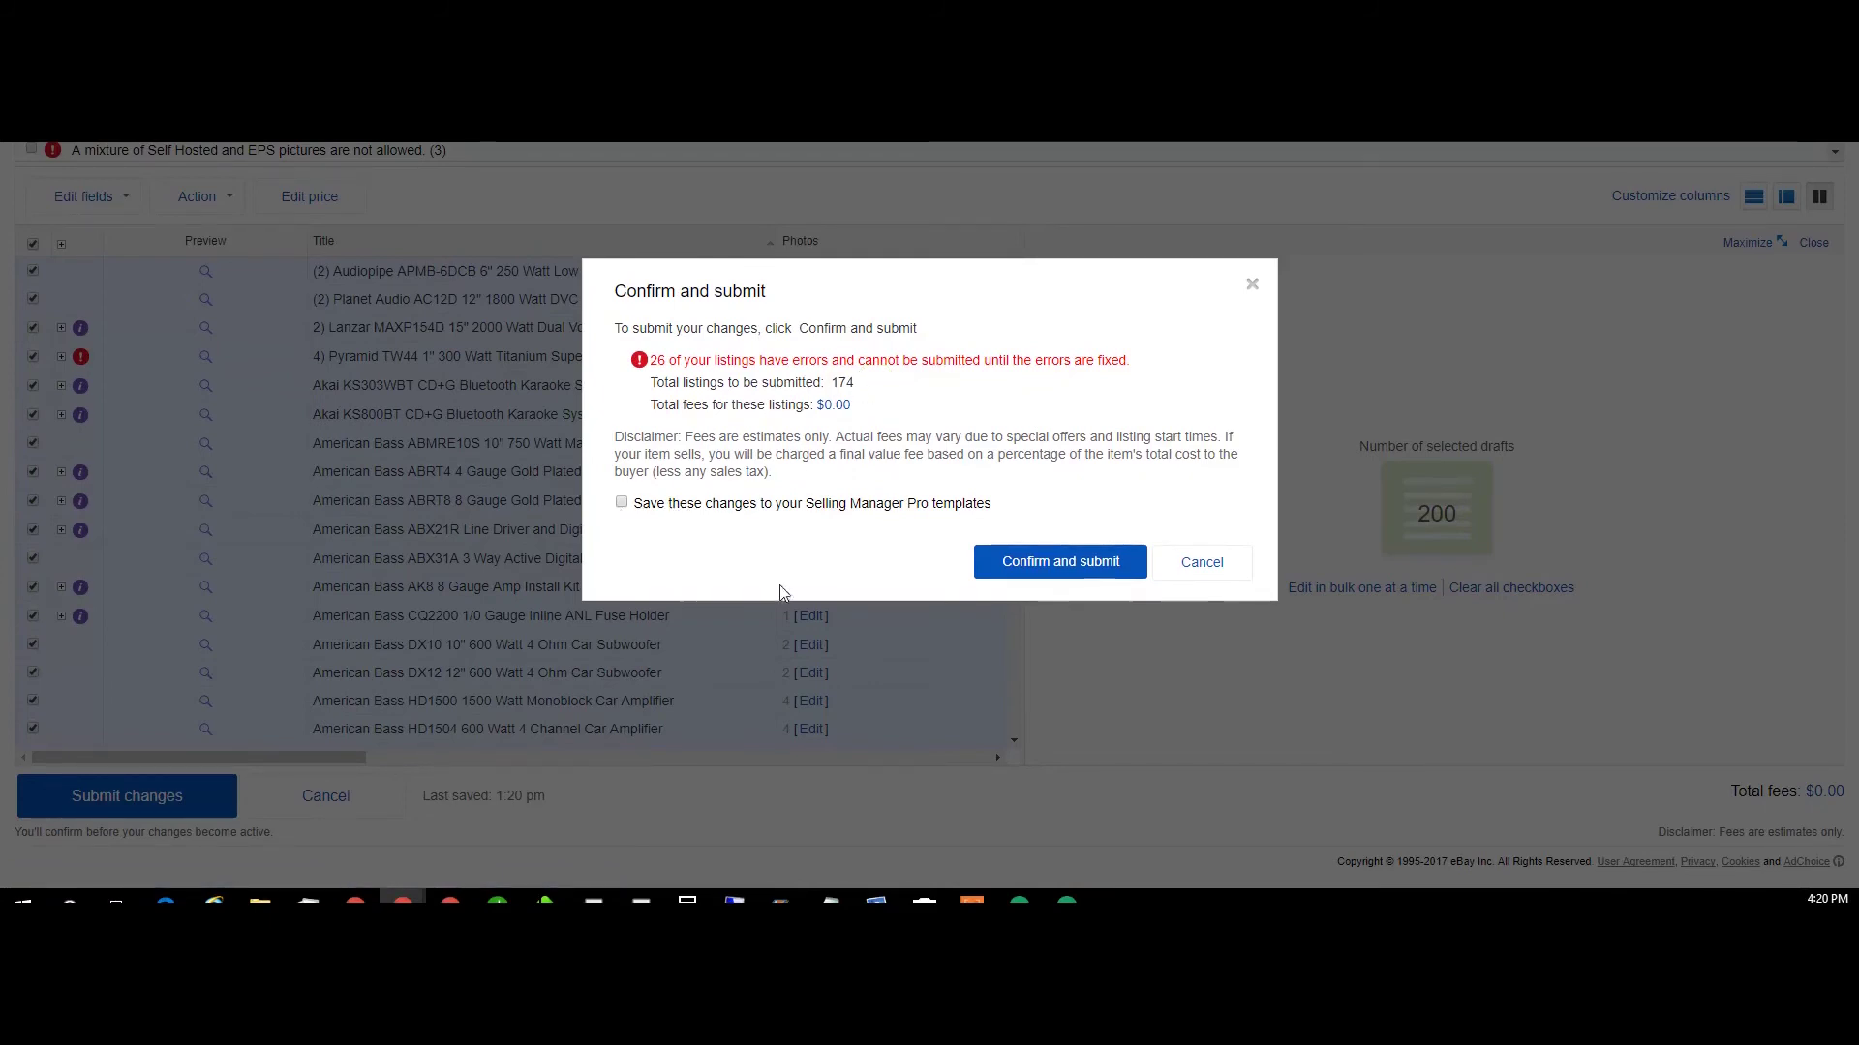
Confirm submission of the 174 valid updated listings
click(1062, 571)
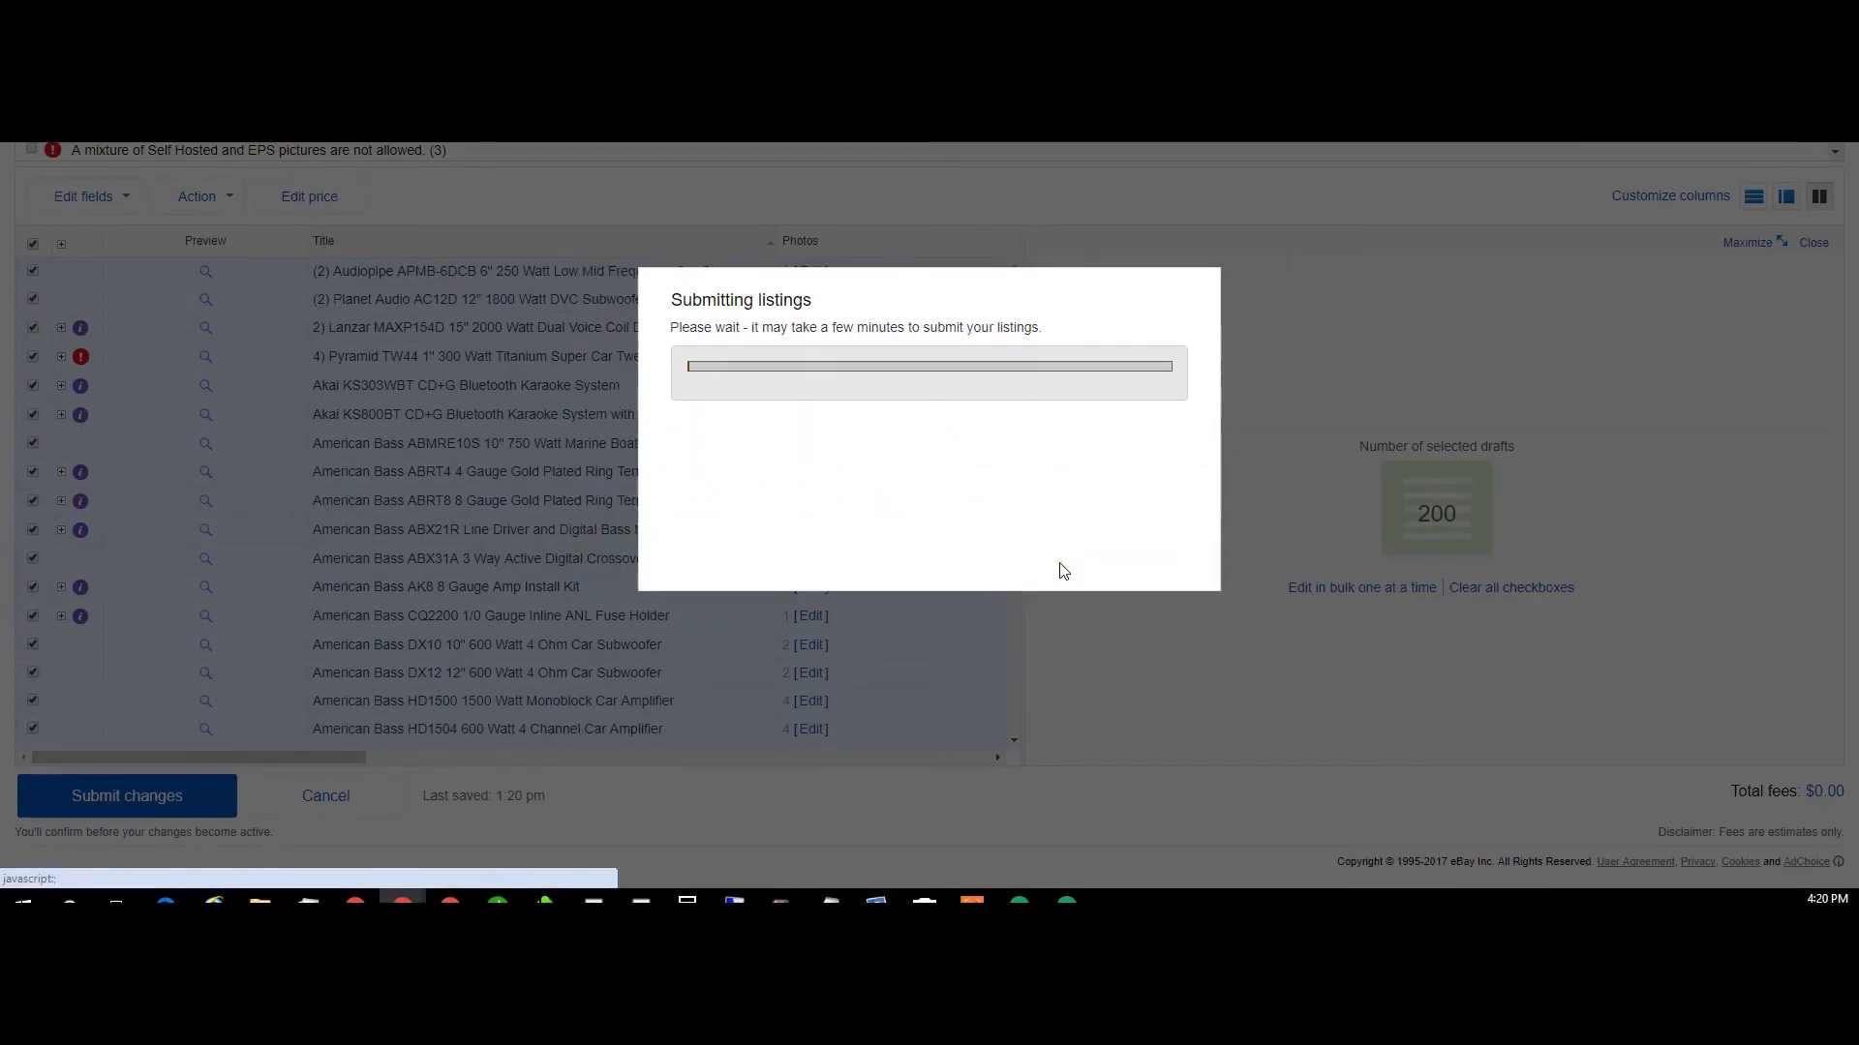